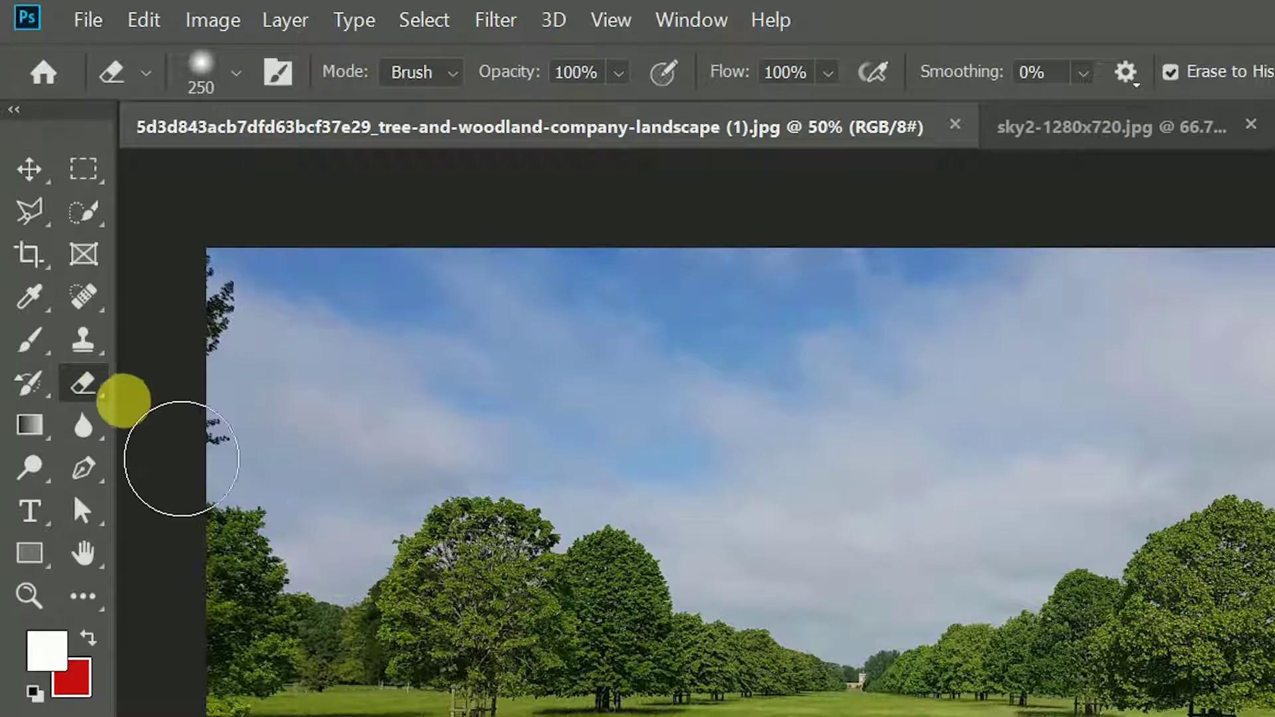
With the regular Eraser tool, erase broad curved strokes across the sky above the trees to expose the red background color.
click(93, 386)
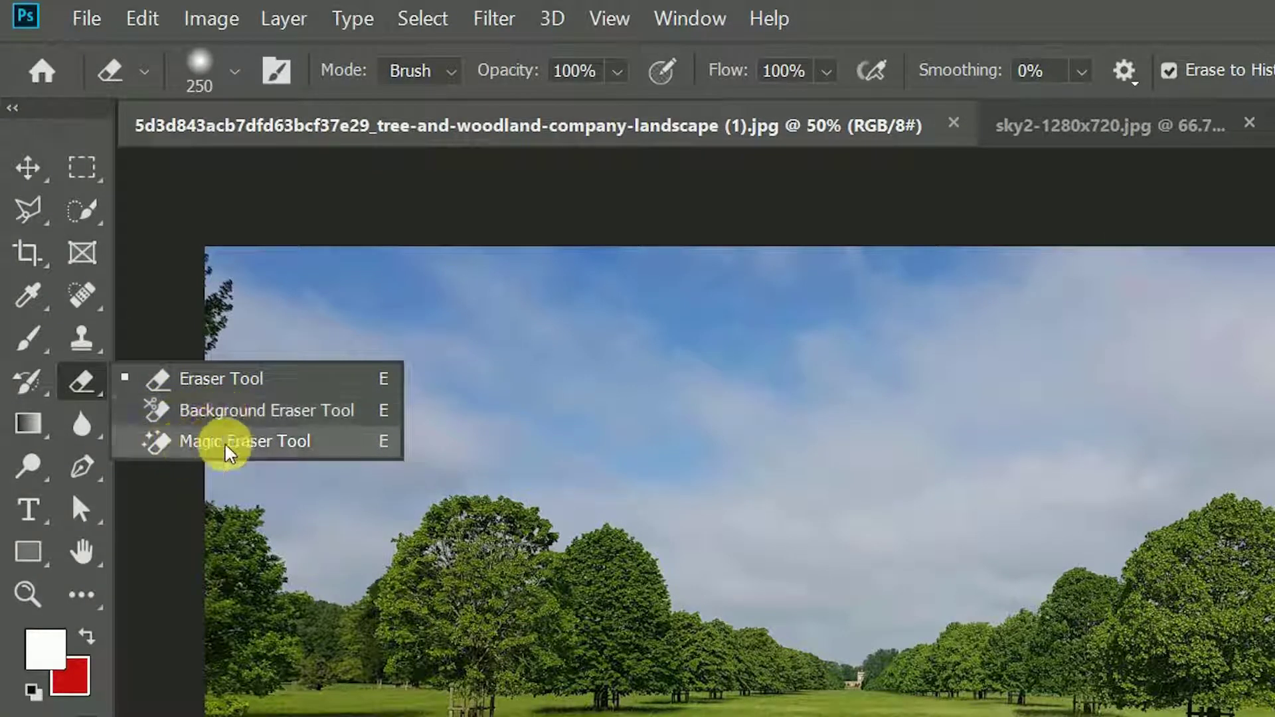
click(288, 444)
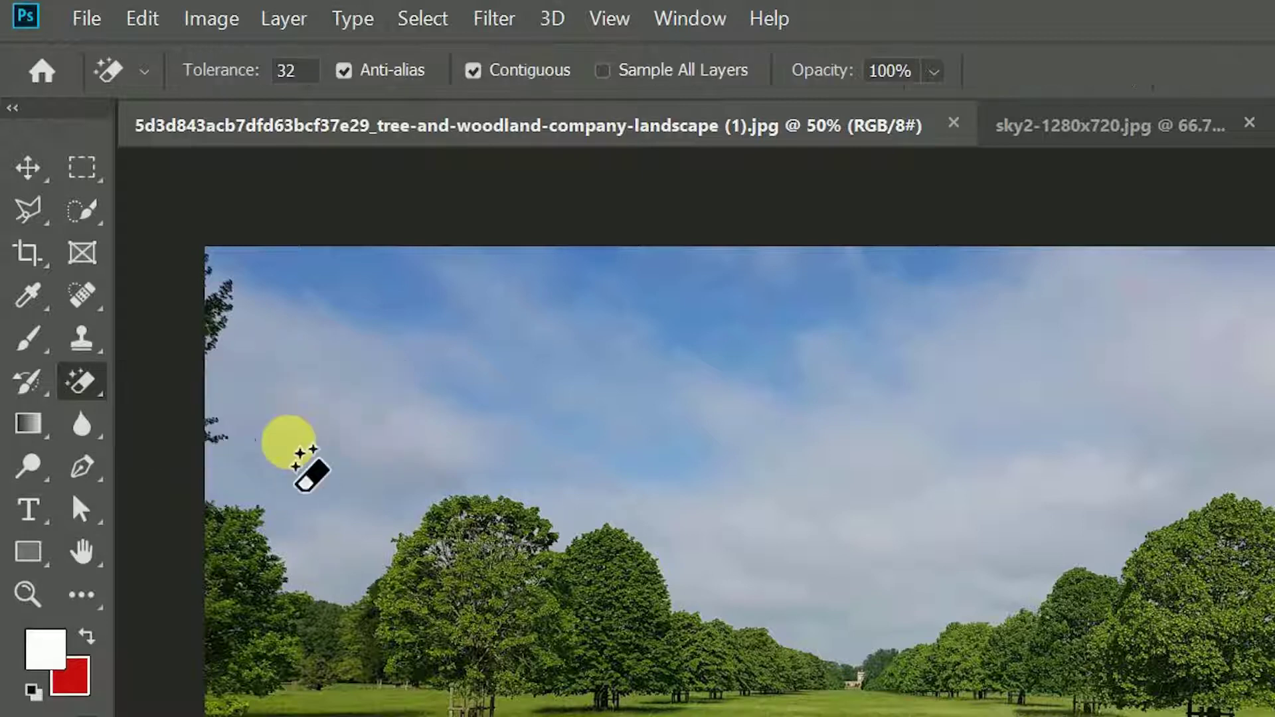
right_click(80, 381)
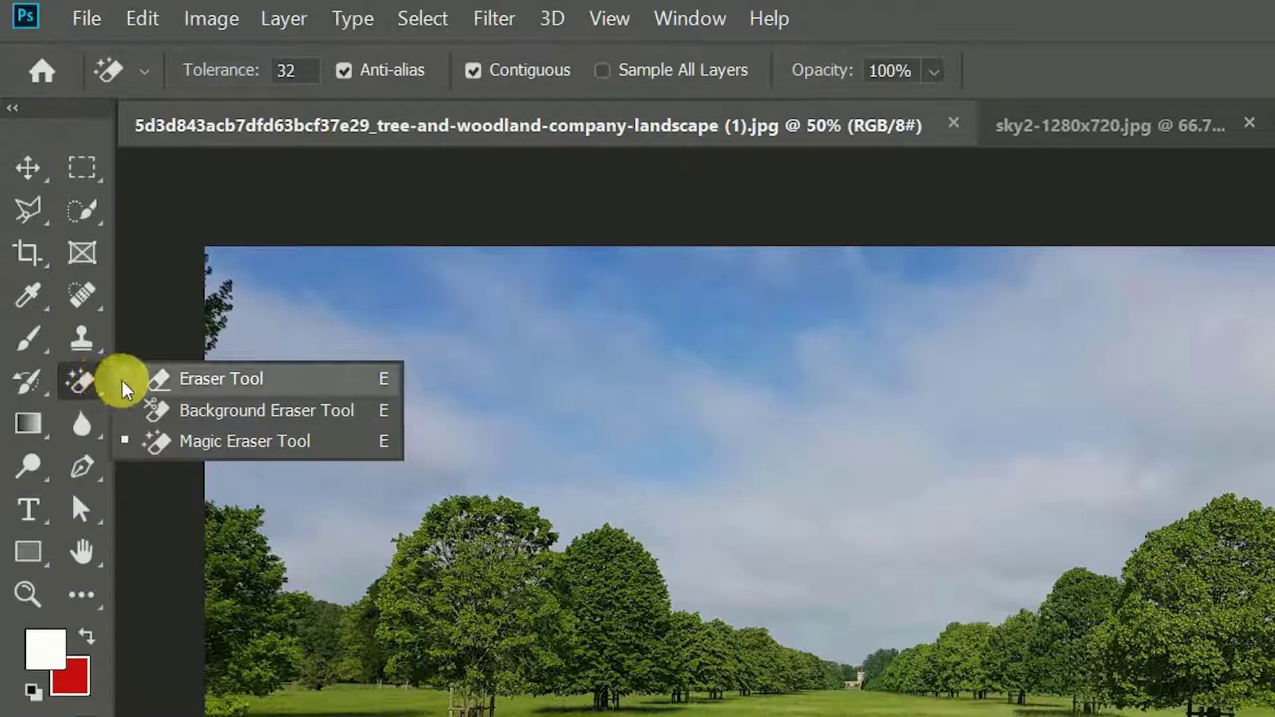
click(183, 382)
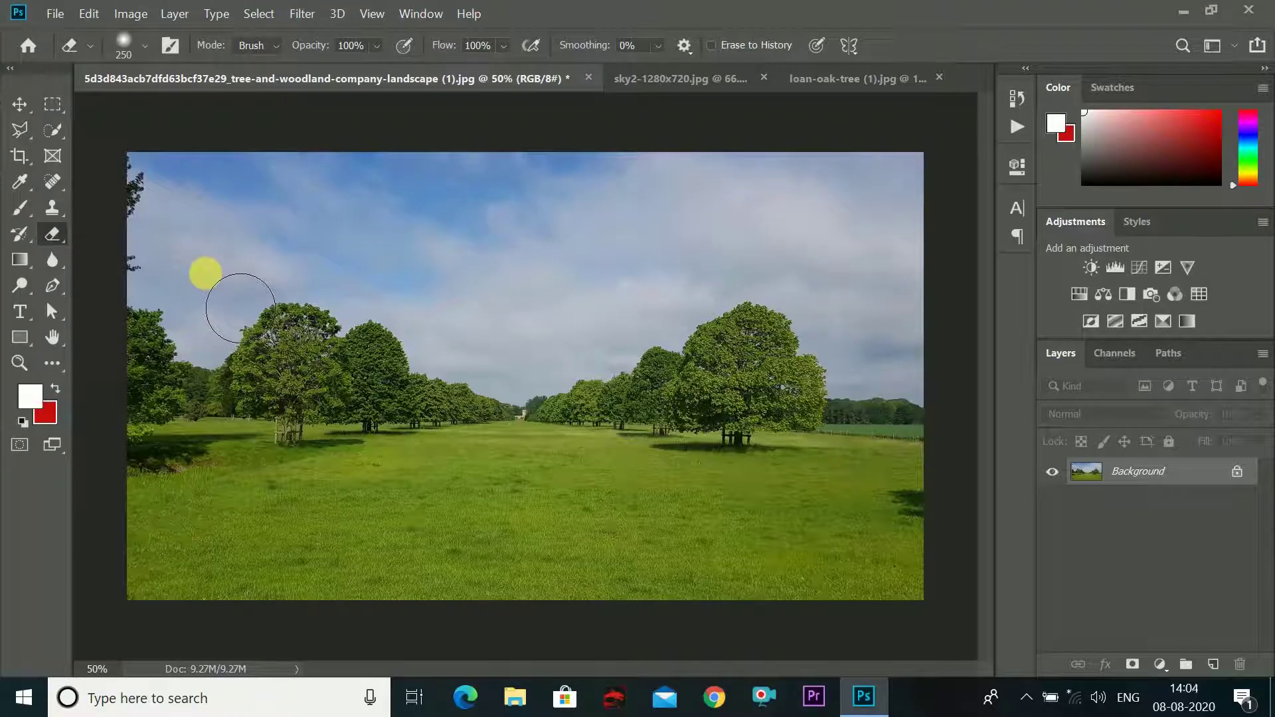
mouse_move(192, 258)
mouse_down()
mouse_move(234, 222)
mouse_move(371, 196)
mouse_move(545, 228)
mouse_move(432, 236)
mouse_move(533, 234)
mouse_move(536, 255)
mouse_move(385, 251)
mouse_up()
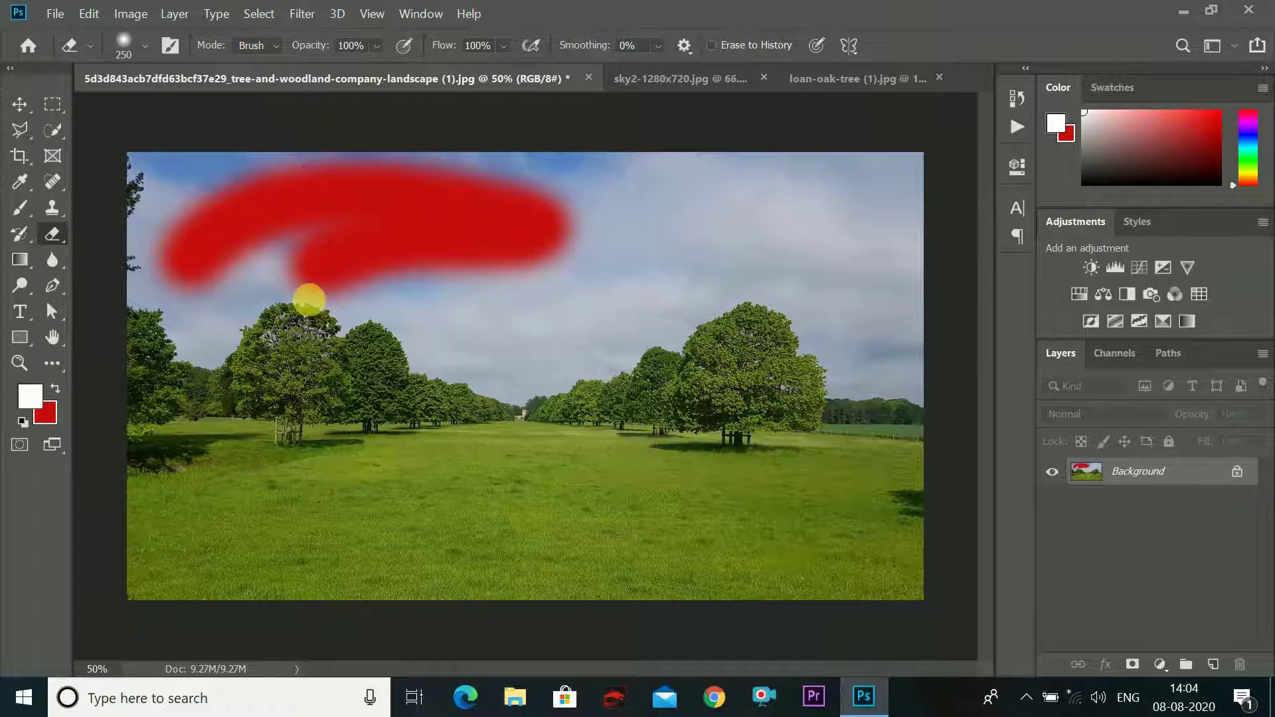
drag(385, 270, 582, 251)
Change the background color to bright green and erase a wide patch of sky above the large tree.
click(45, 413)
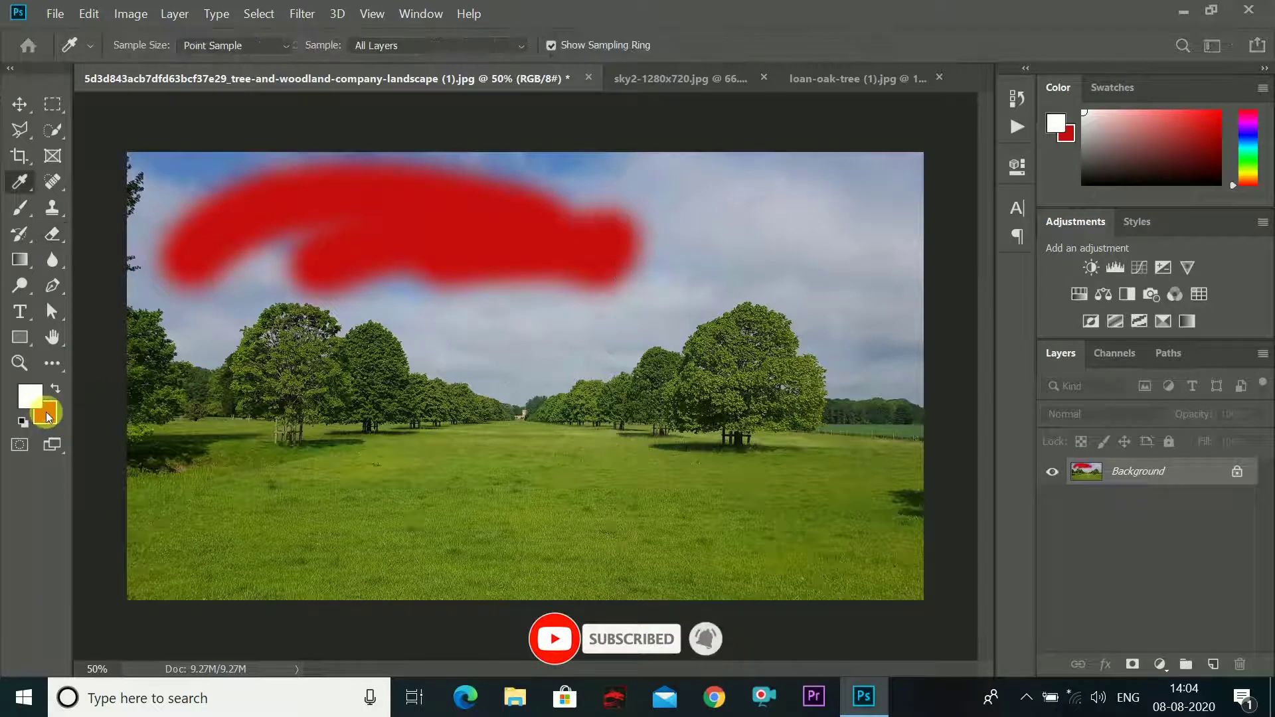
click(454, 490)
click(427, 365)
click(649, 325)
mouse_move(724, 239)
mouse_down()
mouse_move(782, 259)
mouse_move(738, 203)
mouse_move(666, 222)
mouse_move(716, 272)
mouse_up()
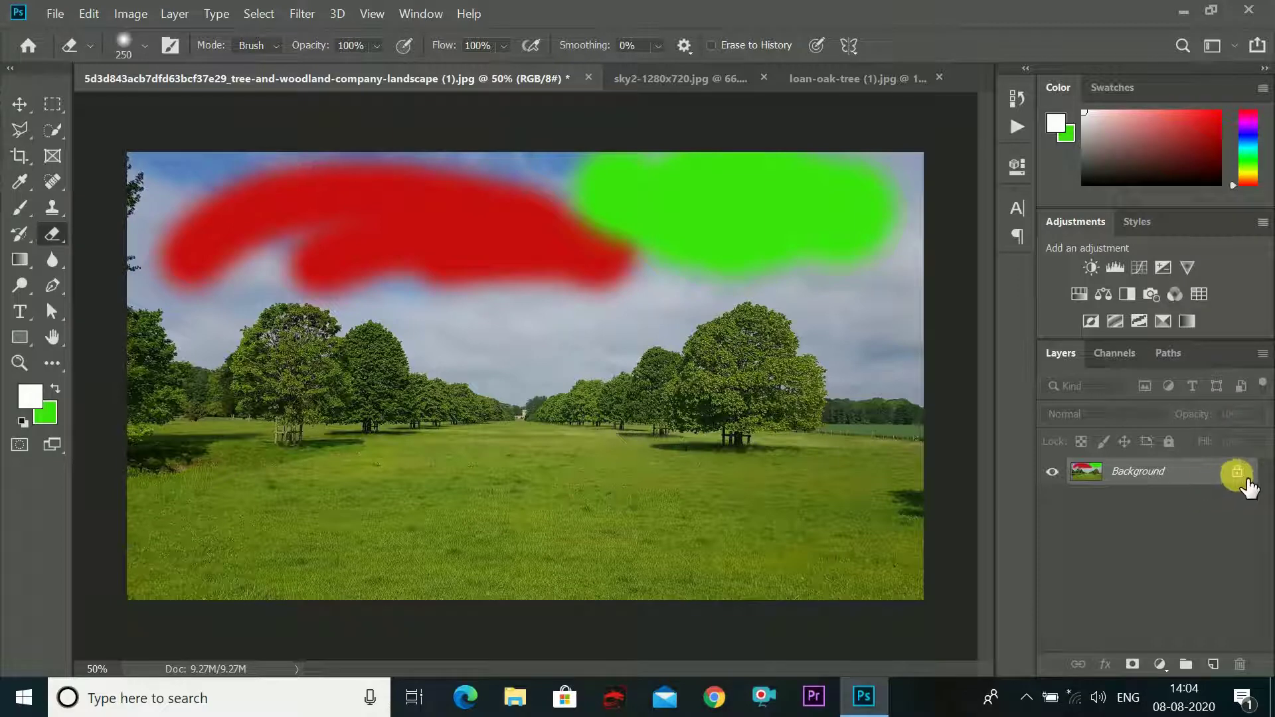
Unlock the Background layer and erase a broad arc through the red patch in the sky to transparency.
click(1237, 472)
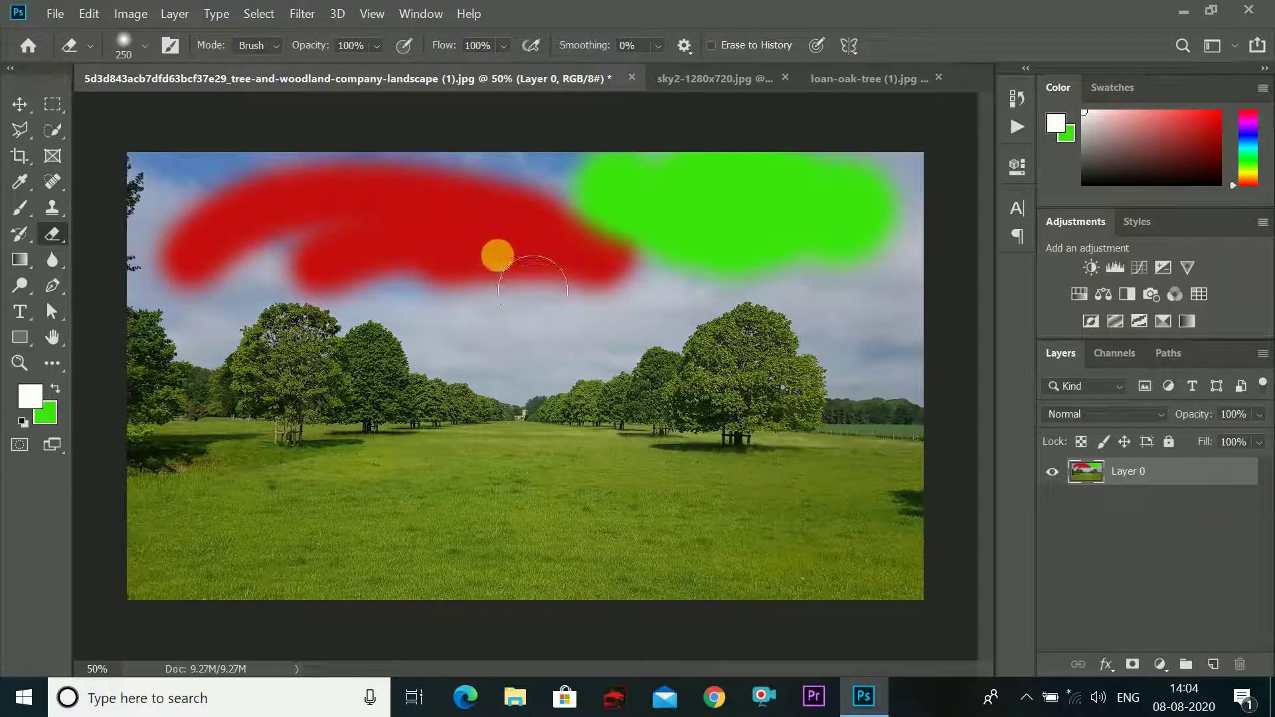
mouse_move(226, 312)
mouse_down()
mouse_move(220, 286)
mouse_move(372, 221)
mouse_move(267, 250)
mouse_move(456, 241)
mouse_move(362, 183)
mouse_up()
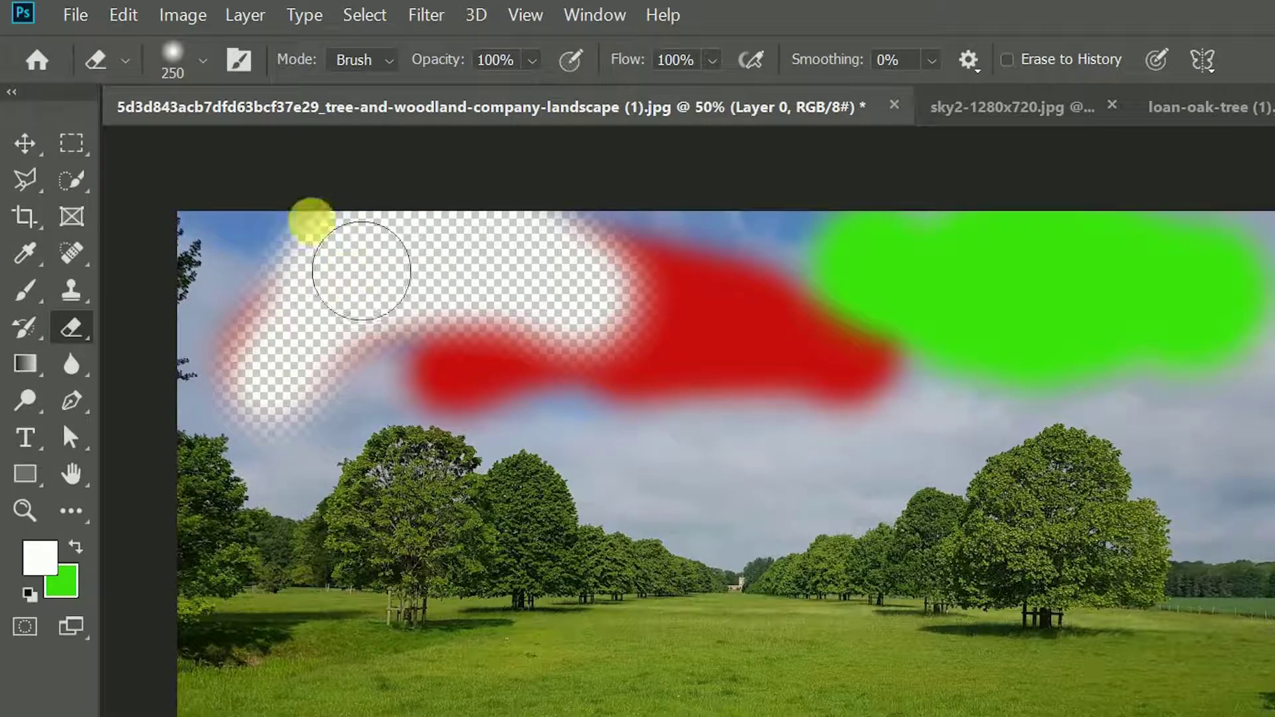
Adjust the eraser brush's hardness and set its size to 192 px.
click(204, 62)
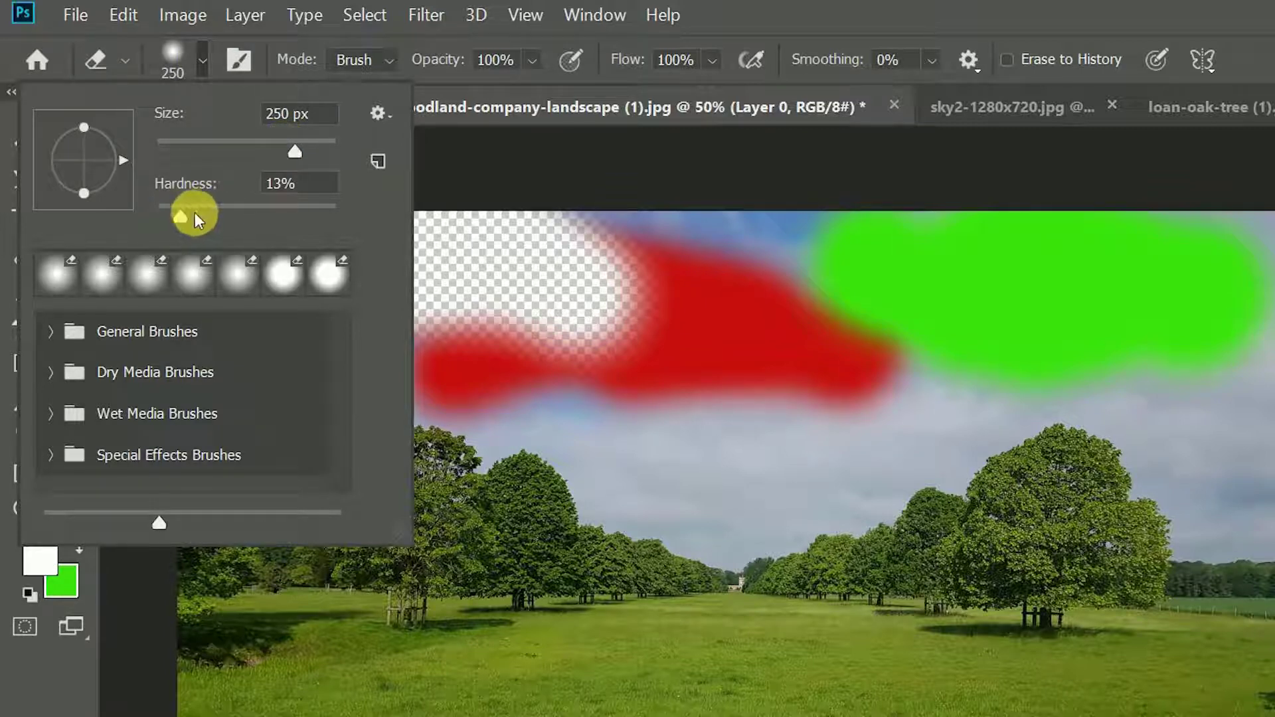
click(203, 63)
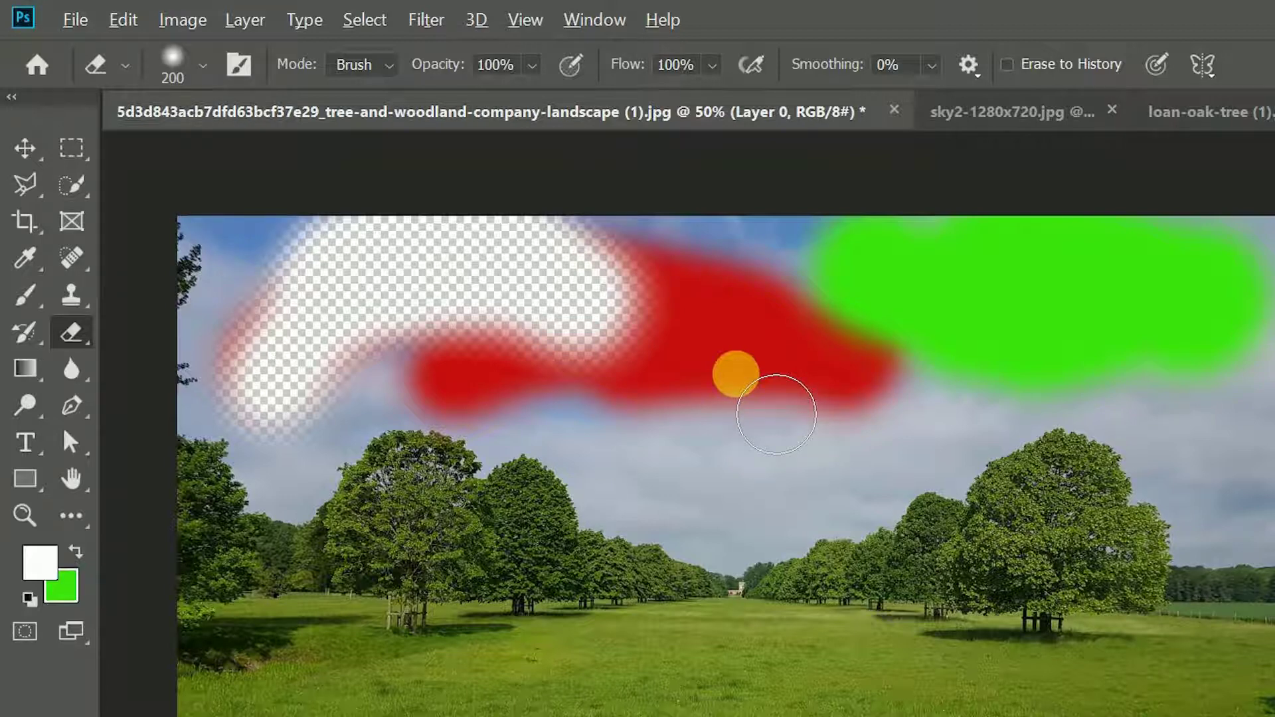
alt+right_click(736, 374)
drag(738, 377, 741, 380)
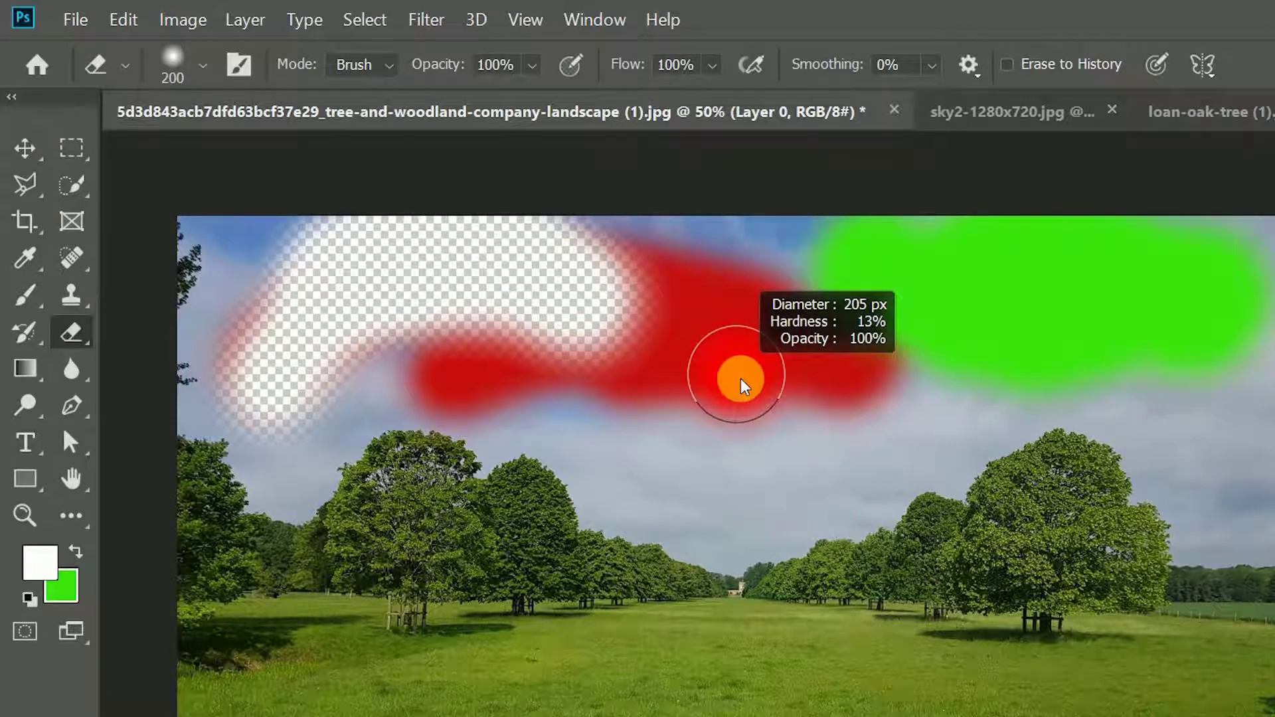
mouse_move(742, 380)
mouse_down()
mouse_move(1003, 378)
mouse_move(672, 408)
mouse_move(740, 401)
mouse_move(744, 493)
mouse_up()
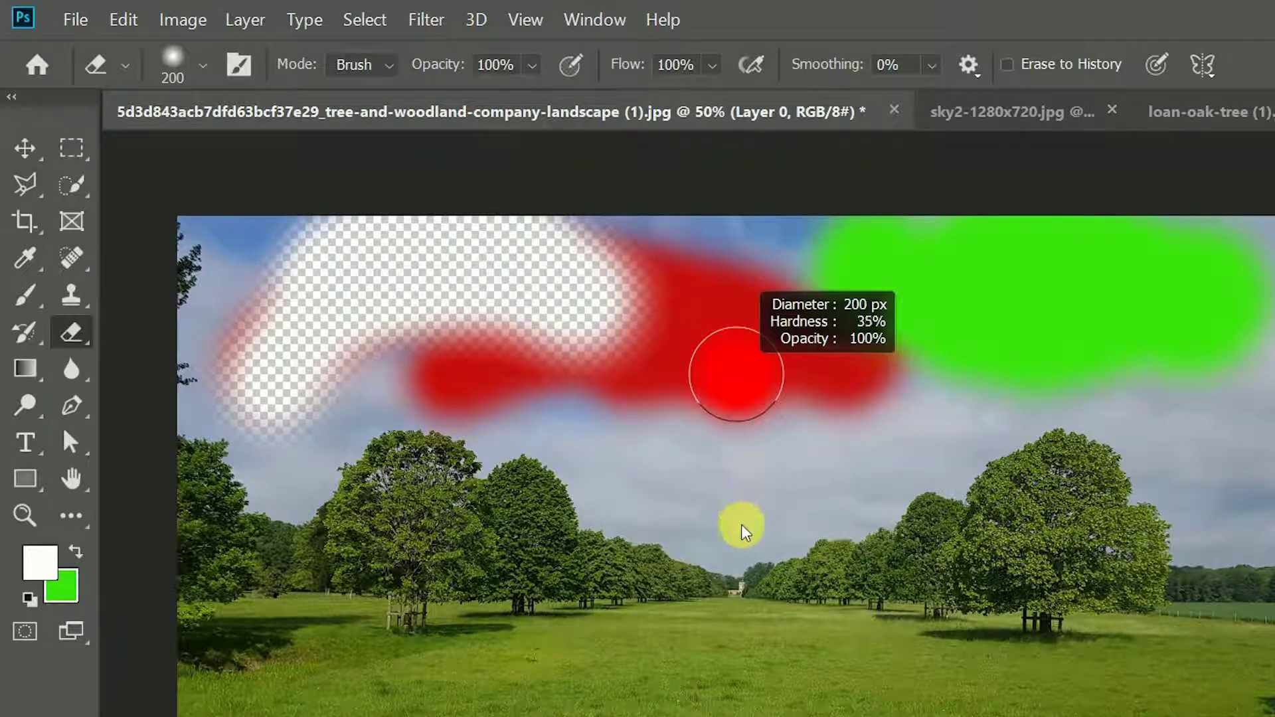
mouse_move(744, 543)
mouse_down()
mouse_move(745, 246)
mouse_move(746, 370)
mouse_move(743, 292)
mouse_up()
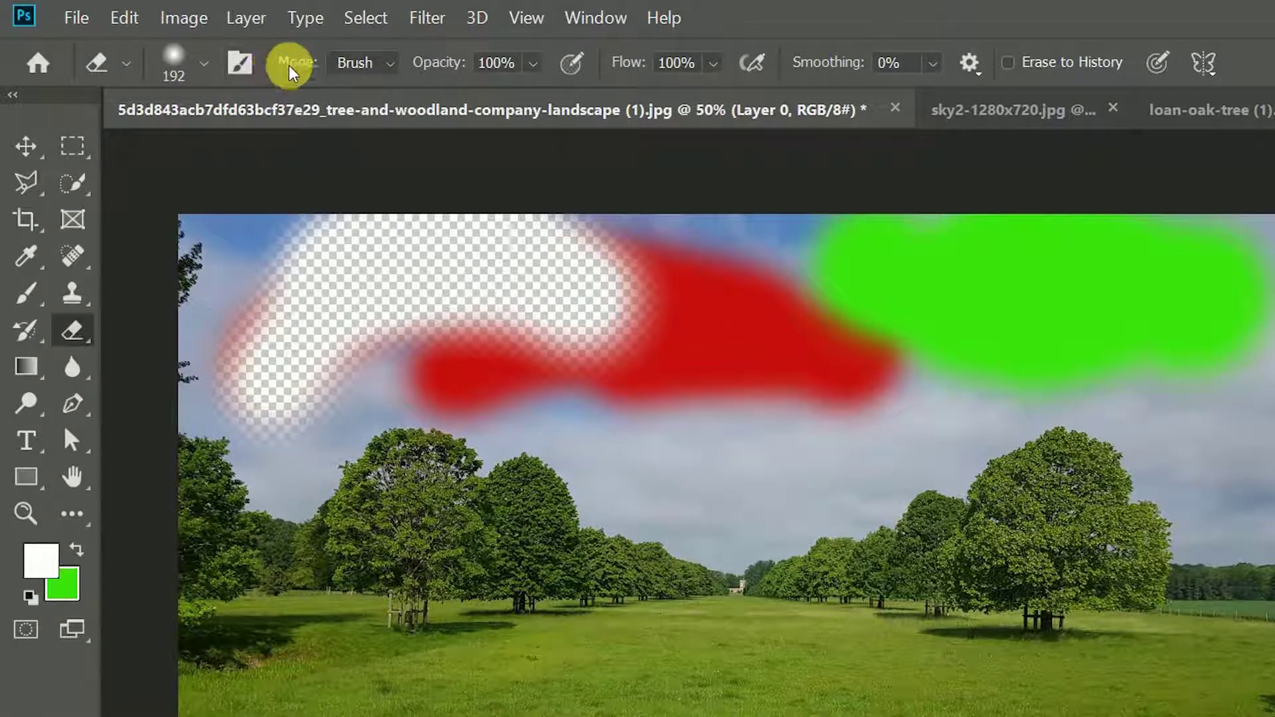
Set the eraser mode to Pencil and erase several hard-edged strokes through the red and green patches.
click(392, 63)
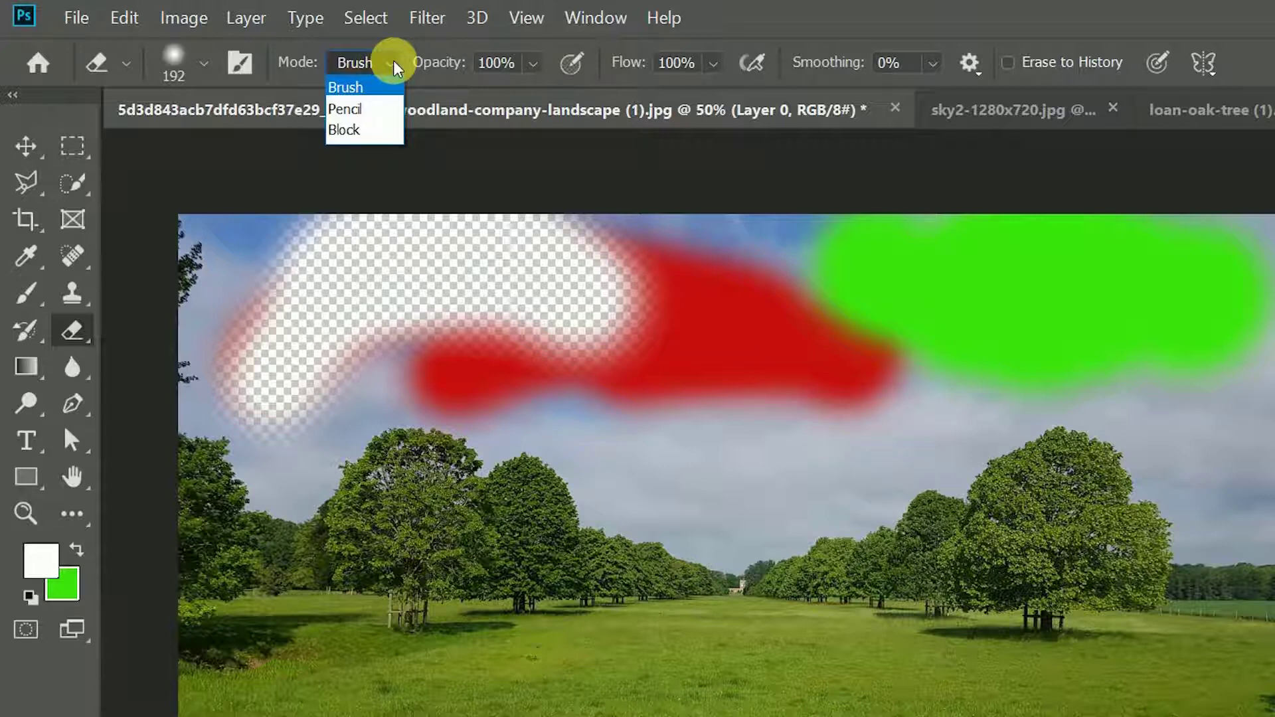
click(349, 109)
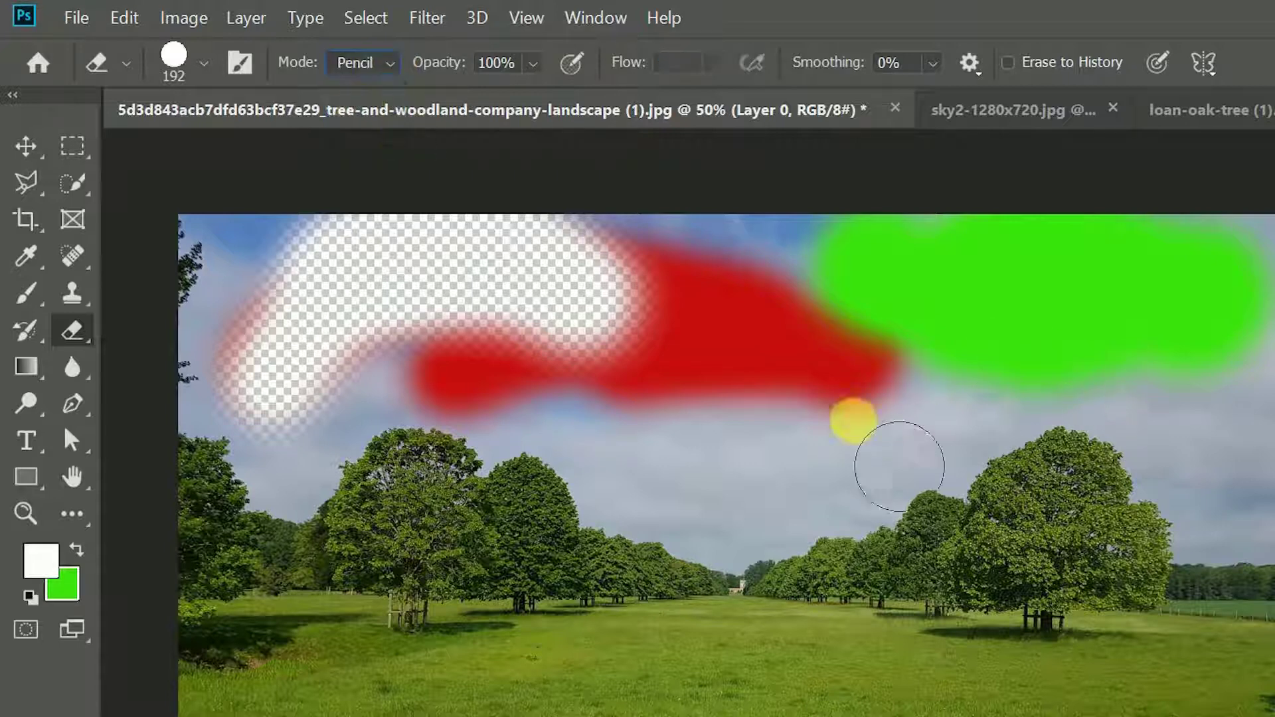
click(713, 452)
mouse_move(713, 452)
mouse_down()
mouse_move(828, 403)
mouse_move(957, 376)
mouse_up()
drag(763, 296, 1013, 319)
click(249, 72)
click(203, 63)
click(260, 188)
drag(177, 220, 260, 211)
drag(1084, 328, 1215, 418)
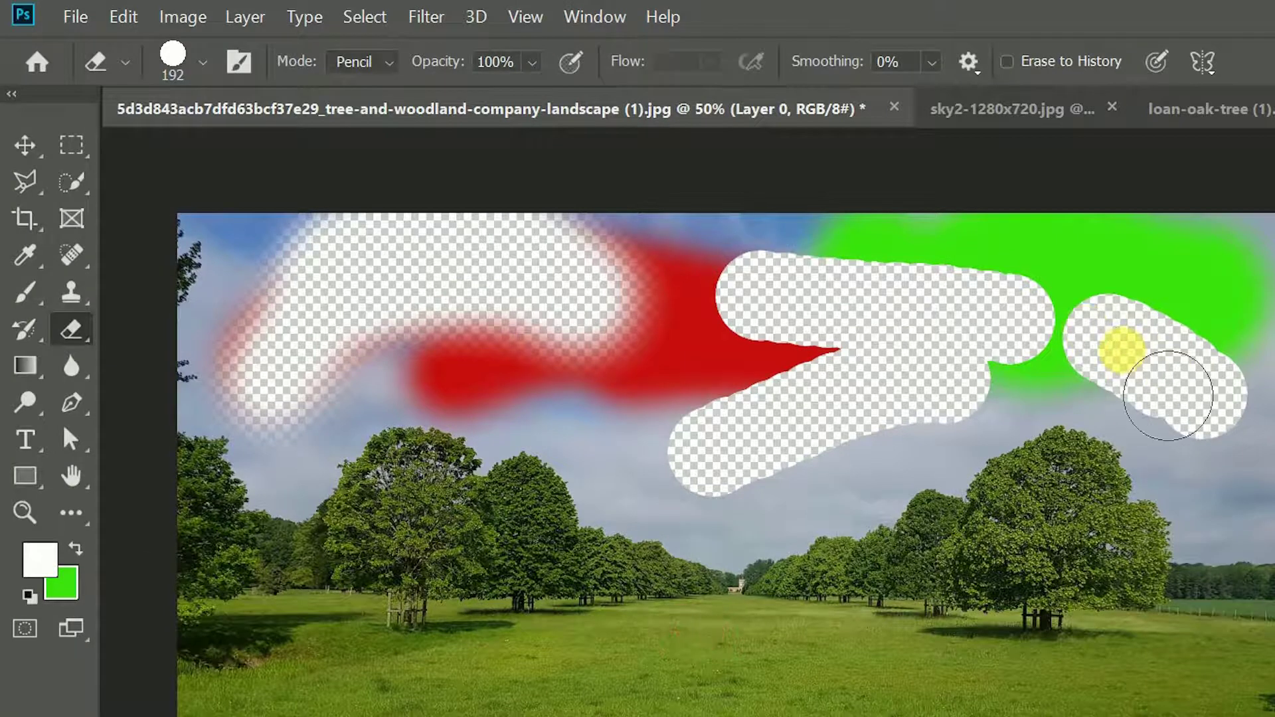
Set the eraser mode to Block and erase thin strokes around the existing gaps in the sky.
click(362, 61)
click(357, 132)
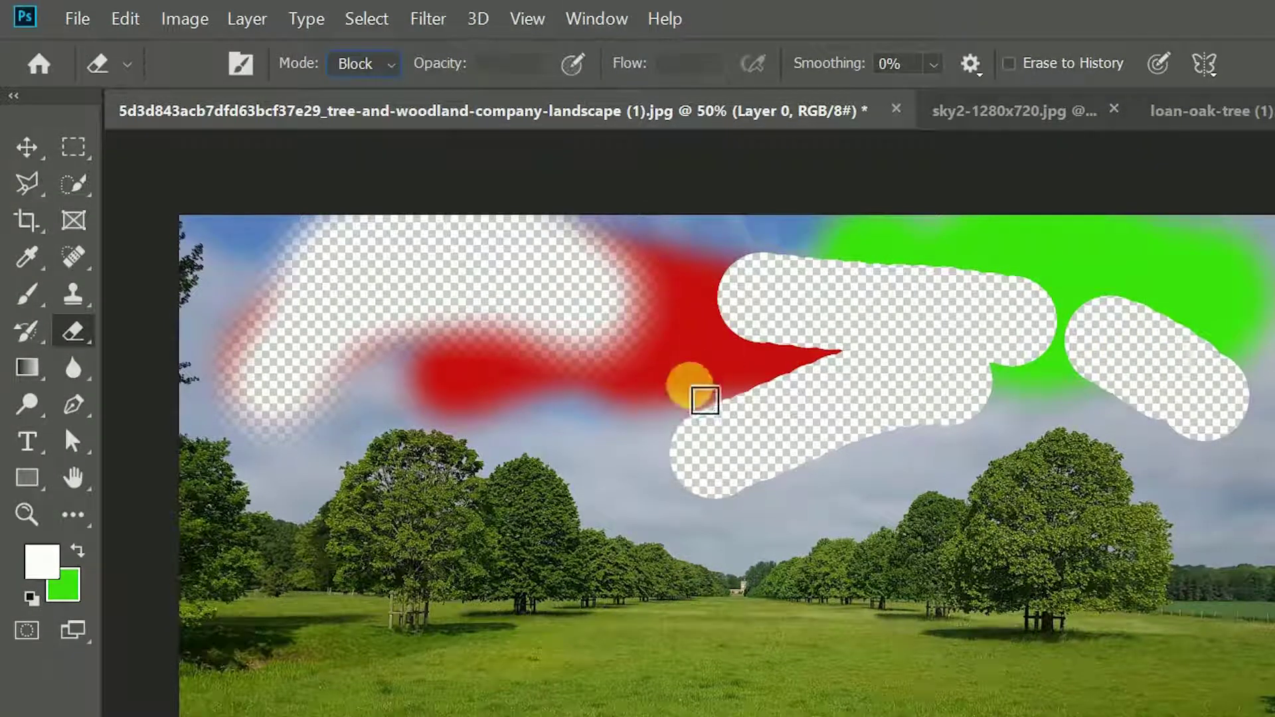
drag(628, 430, 713, 377)
mouse_move(960, 442)
mouse_down()
mouse_move(1109, 368)
mouse_move(1184, 358)
mouse_move(1245, 251)
mouse_move(1257, 442)
mouse_up()
drag(1252, 518, 1255, 532)
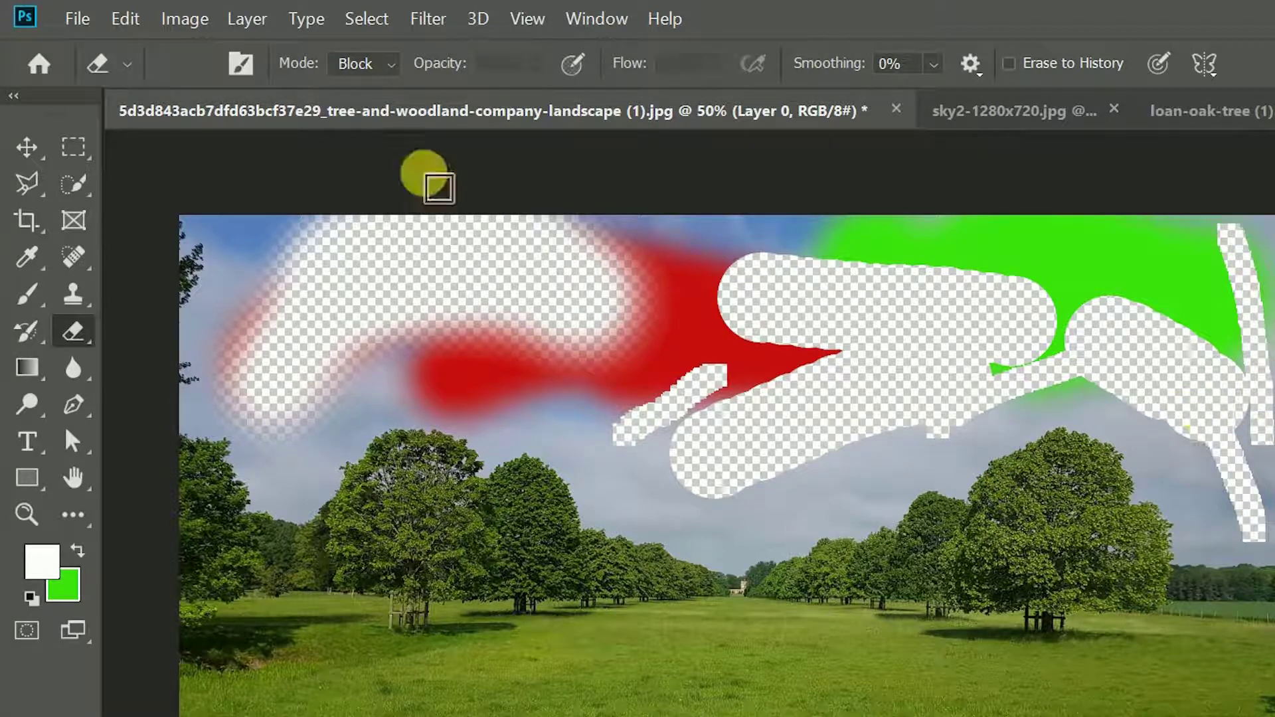
Set the eraser mode back to Brush with 21% opacity and partially erase the sky between the red and green patches.
click(384, 66)
click(355, 85)
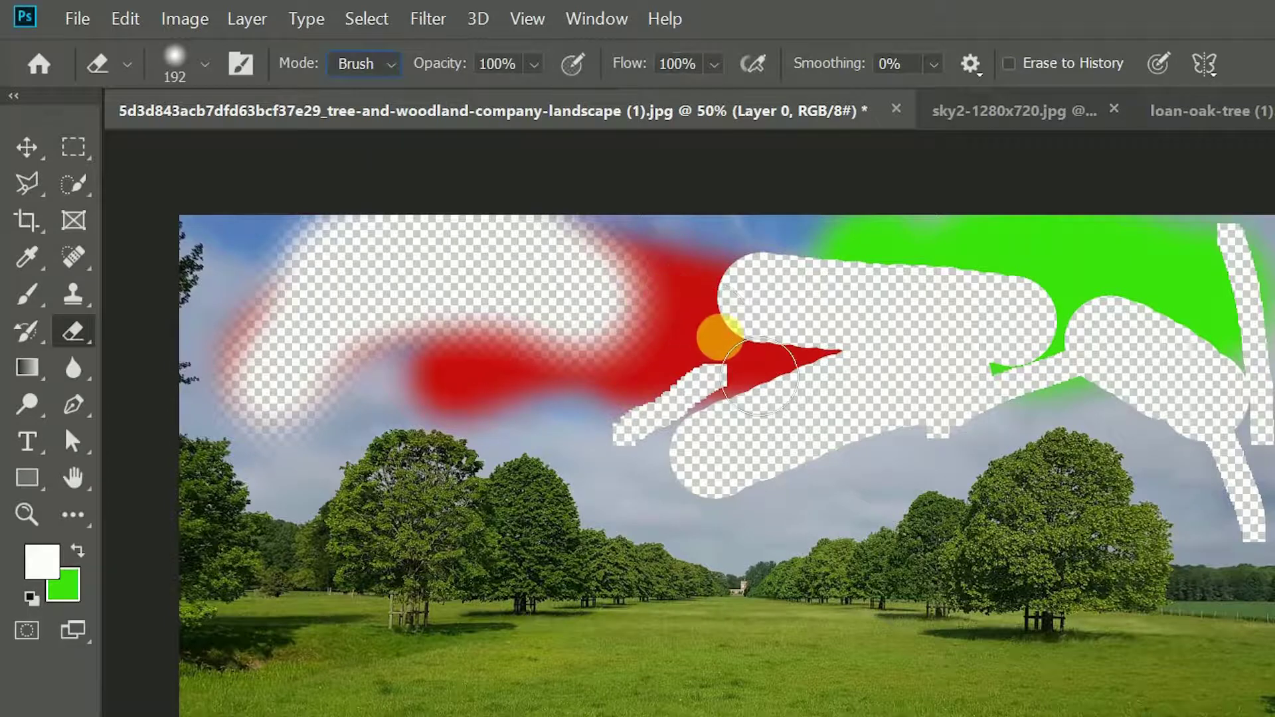
drag(759, 377, 795, 386)
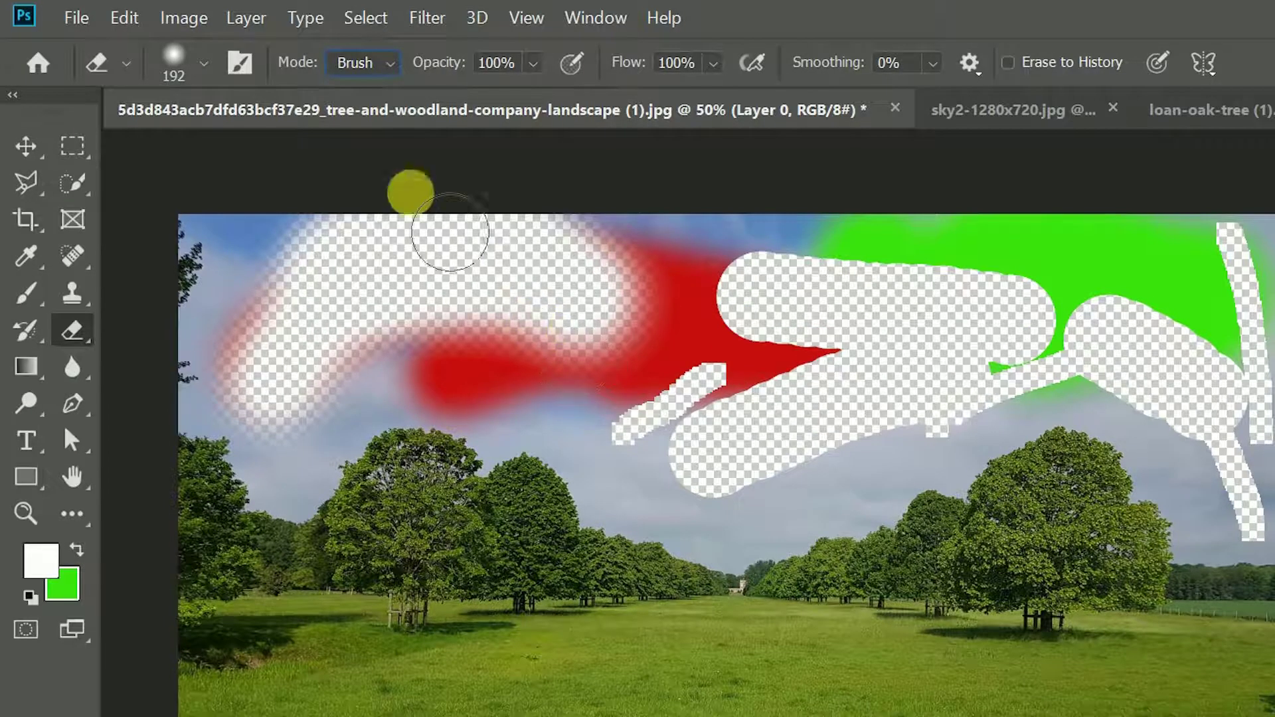
click(534, 64)
drag(578, 93, 481, 103)
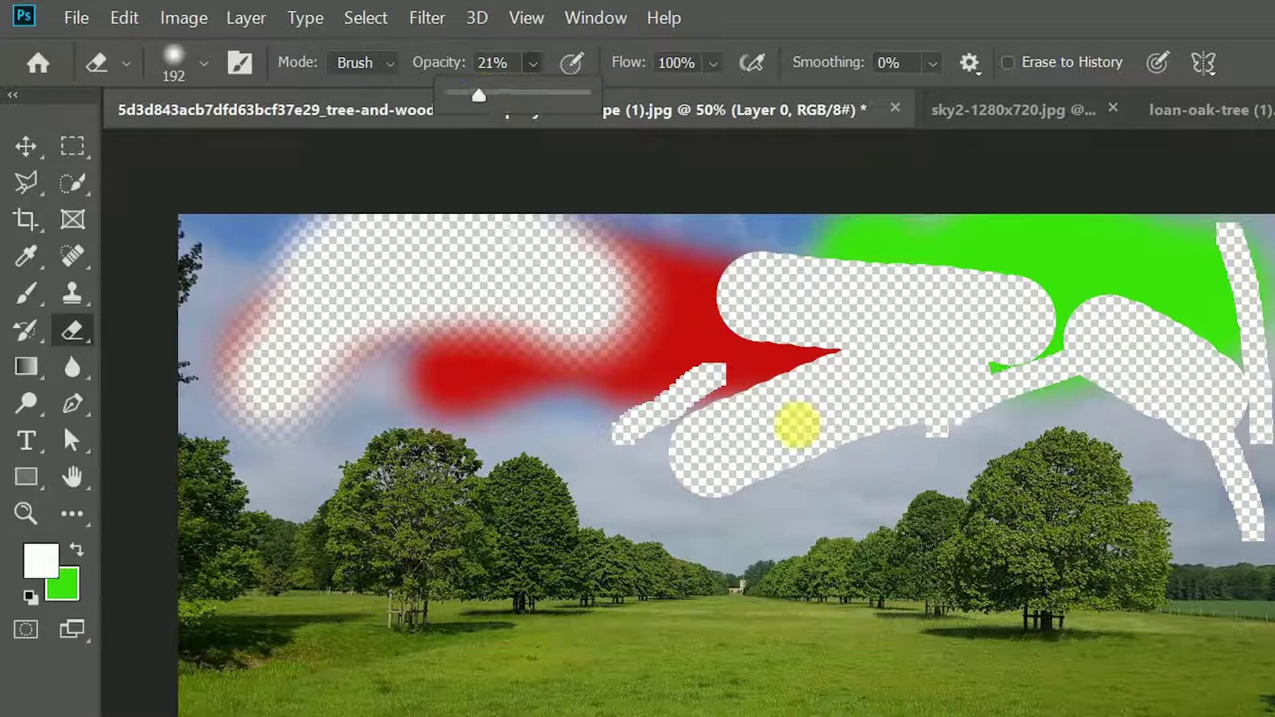
mouse_move(796, 490)
mouse_down()
mouse_move(848, 456)
mouse_move(784, 476)
mouse_move(800, 465)
mouse_move(661, 285)
mouse_move(709, 247)
mouse_move(789, 267)
mouse_move(612, 361)
mouse_move(826, 455)
mouse_move(848, 416)
mouse_move(695, 356)
mouse_move(595, 336)
mouse_move(684, 330)
mouse_move(695, 301)
mouse_move(724, 338)
mouse_up()
mouse_move(766, 380)
mouse_down()
mouse_move(704, 362)
mouse_move(794, 396)
mouse_move(838, 387)
mouse_move(755, 418)
mouse_move(791, 390)
mouse_move(831, 384)
mouse_move(761, 442)
mouse_move(738, 371)
mouse_move(706, 416)
mouse_move(678, 399)
mouse_up()
Raise the eraser opacity to 100% and fully erase the leftover wedge between the transparent strokes.
drag(536, 77, 648, 174)
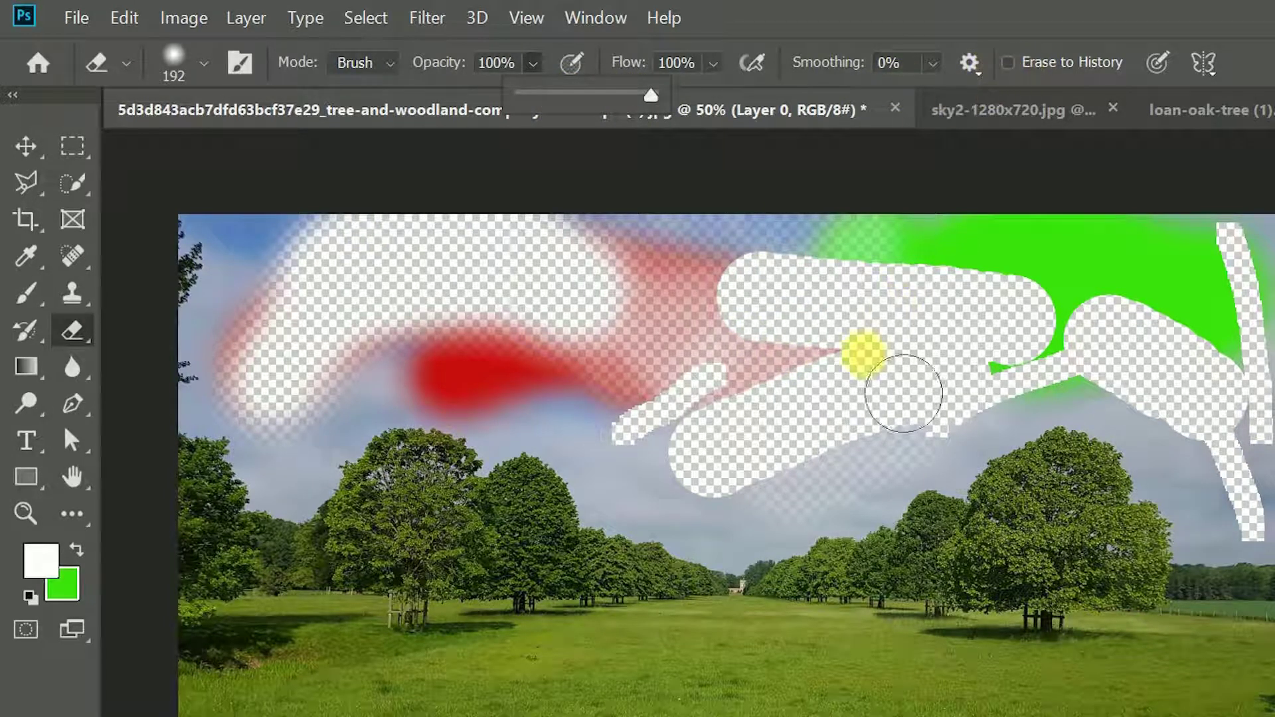
click(872, 356)
click(733, 360)
mouse_move(835, 398)
mouse_down()
mouse_move(783, 412)
mouse_move(811, 390)
mouse_move(870, 431)
mouse_up()
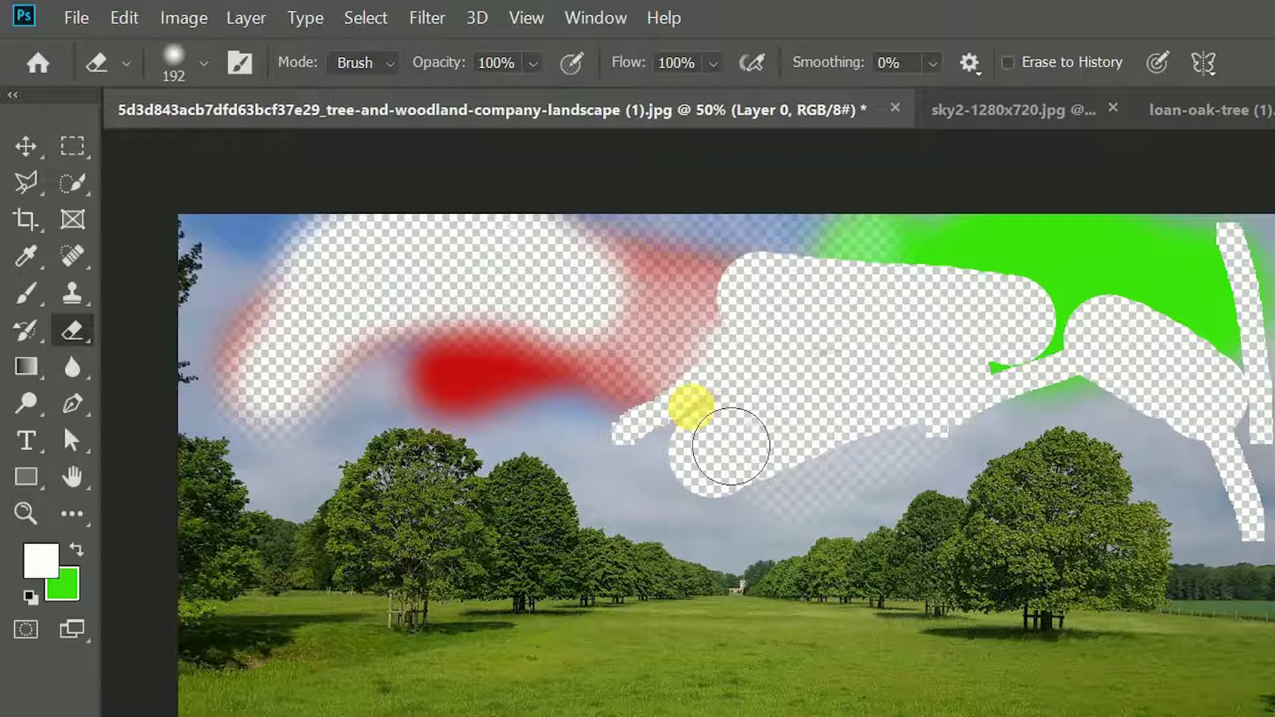
drag(726, 447, 703, 447)
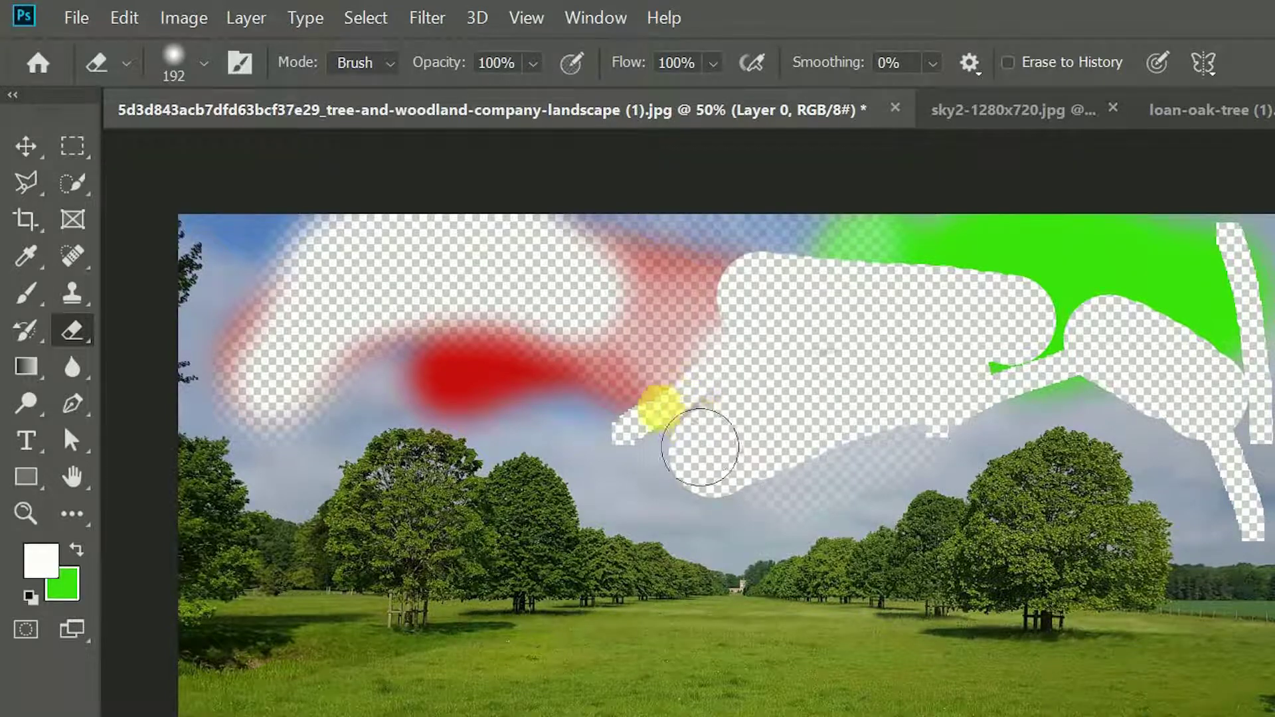
Enable Erase to History and paint over the erased and colored areas to restore the original sky.
click(1007, 61)
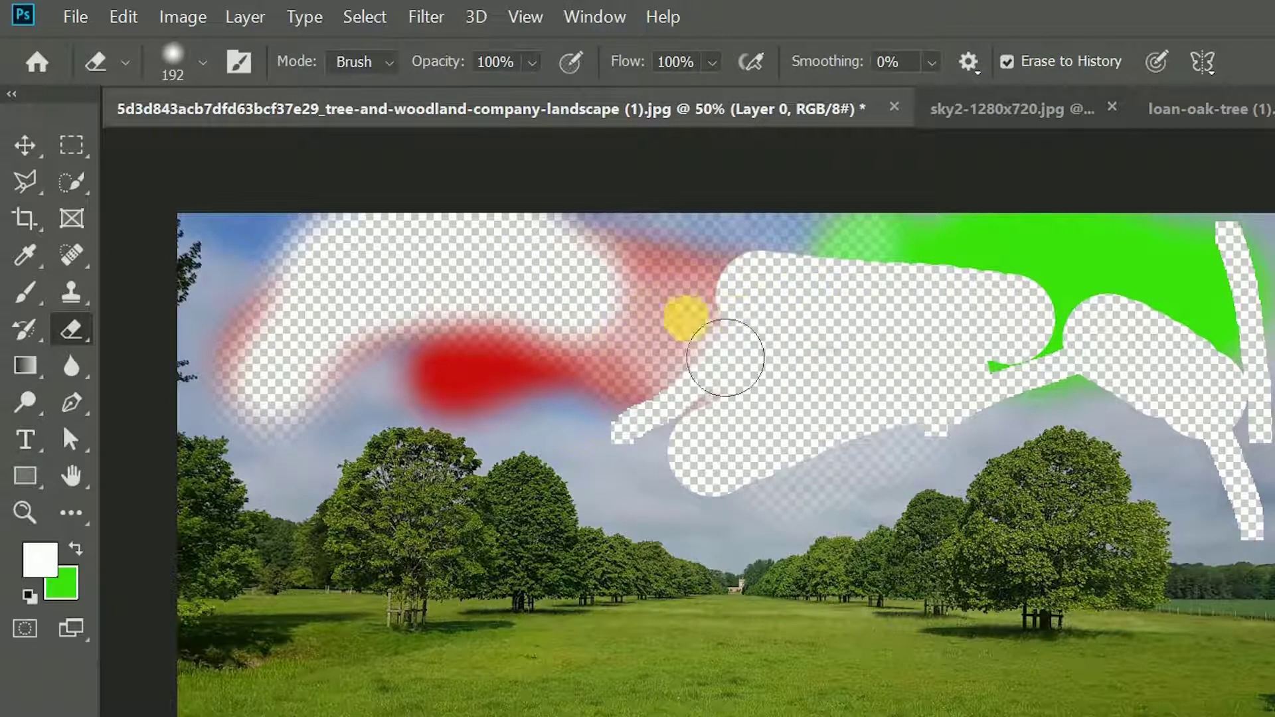
mouse_move(601, 265)
mouse_down()
mouse_move(888, 268)
mouse_move(566, 275)
mouse_move(379, 390)
mouse_move(194, 461)
mouse_move(948, 421)
mouse_move(297, 316)
mouse_move(1082, 307)
mouse_move(570, 219)
mouse_move(1014, 248)
mouse_move(1242, 309)
mouse_move(793, 457)
mouse_up()
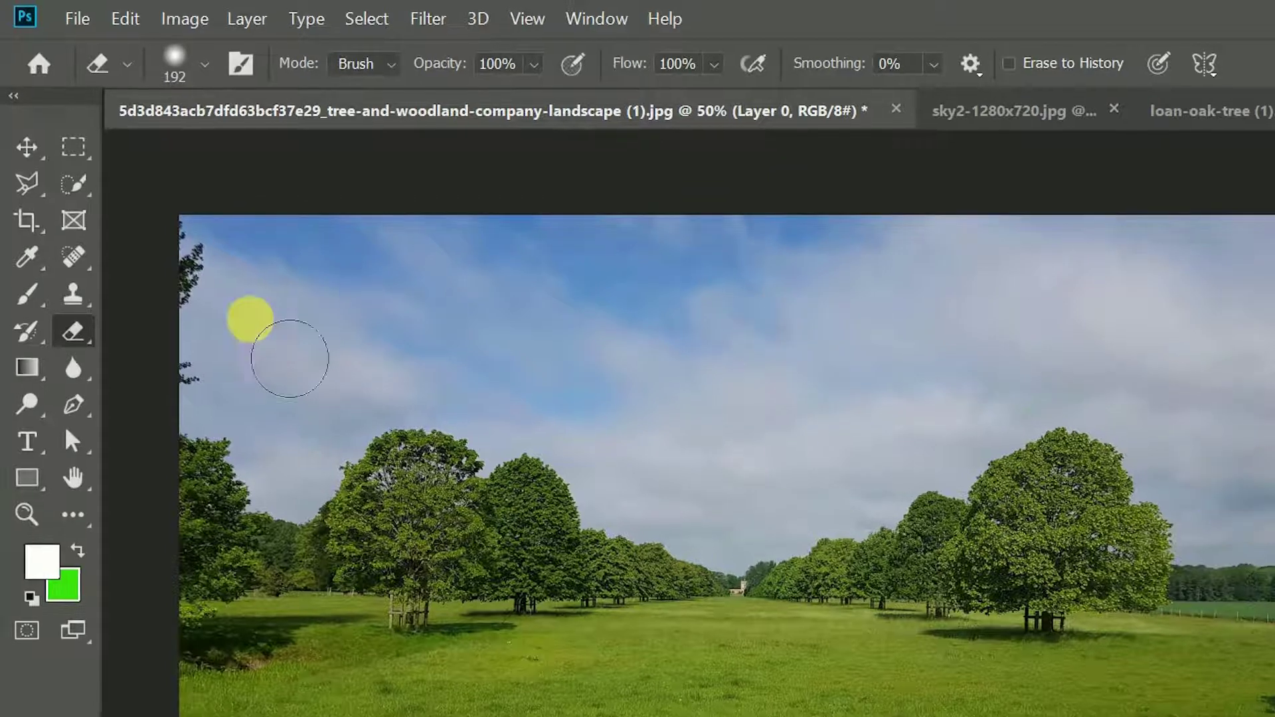
Switch to the Background Eraser tool.
click(81, 339)
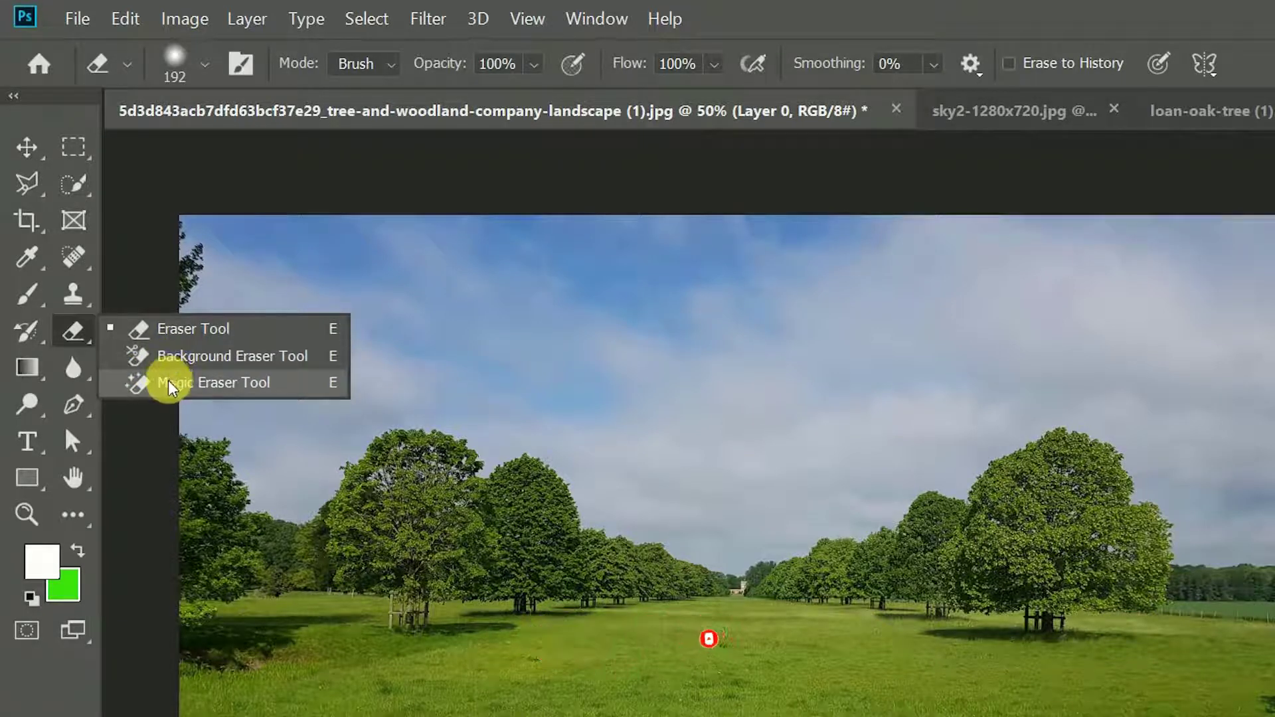
click(170, 359)
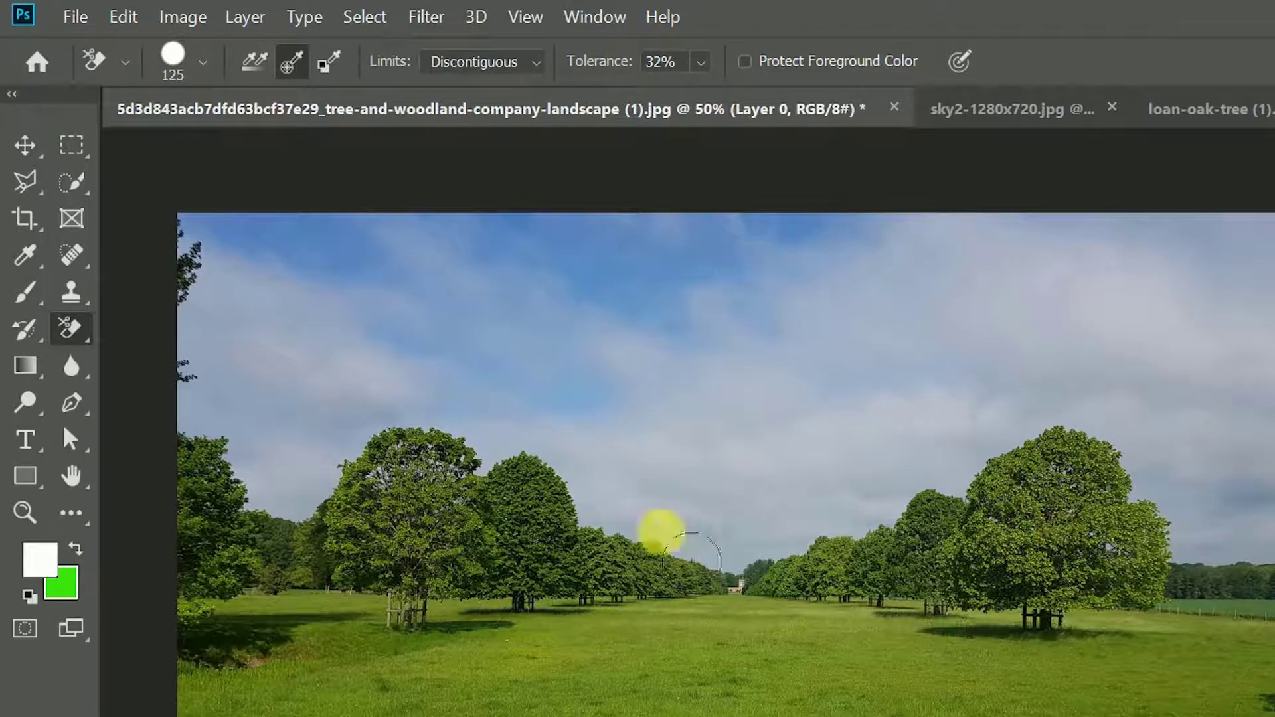
Select the entire image in the loan-oak-tree document and copy it.
click(1204, 110)
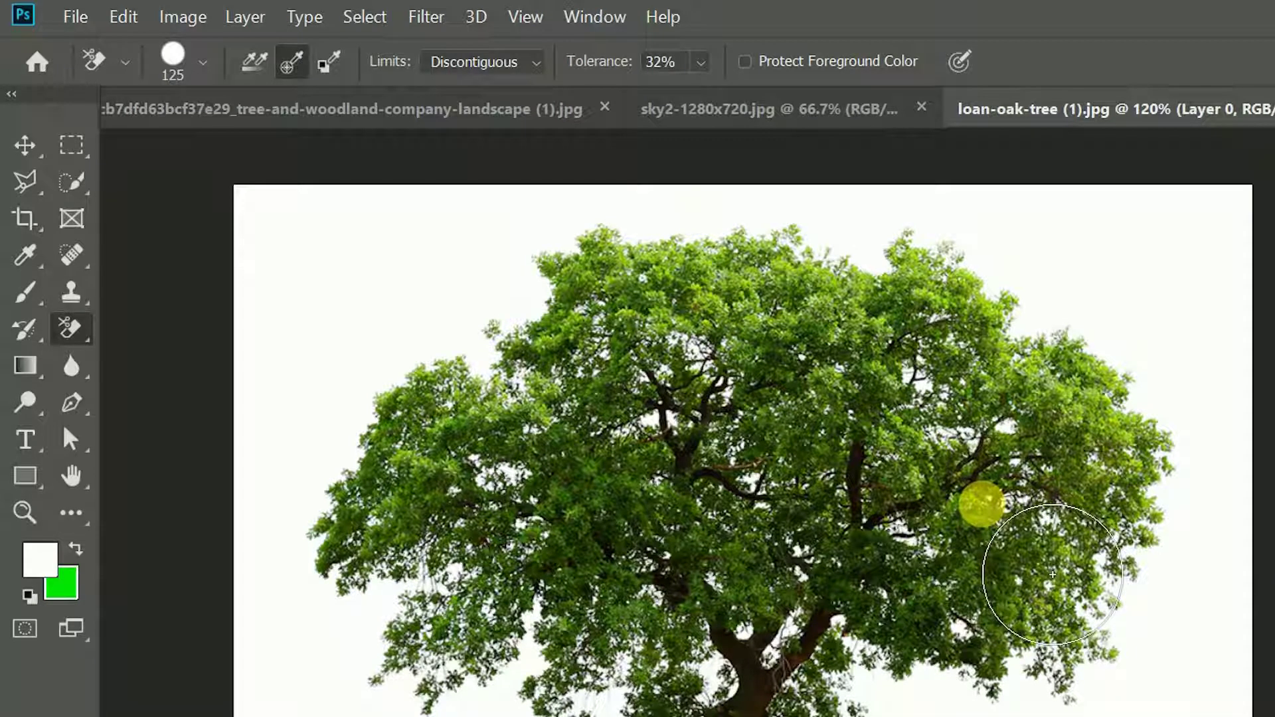
click(365, 16)
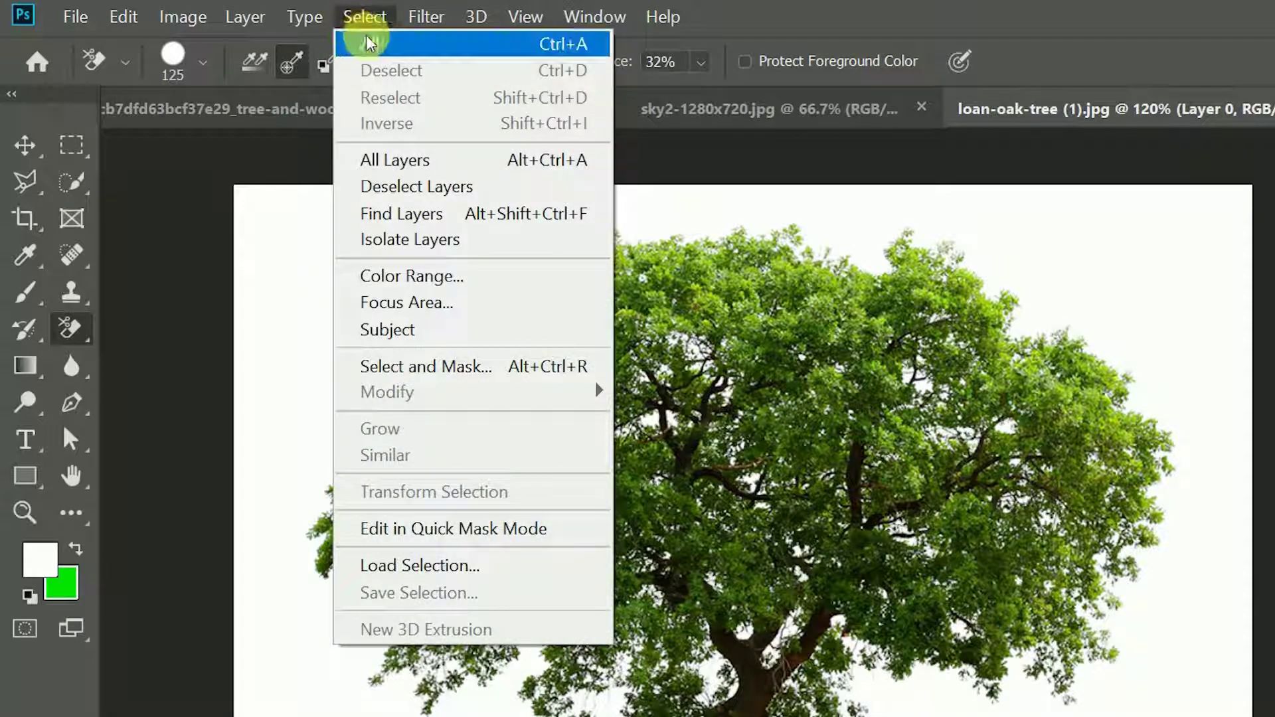
click(372, 45)
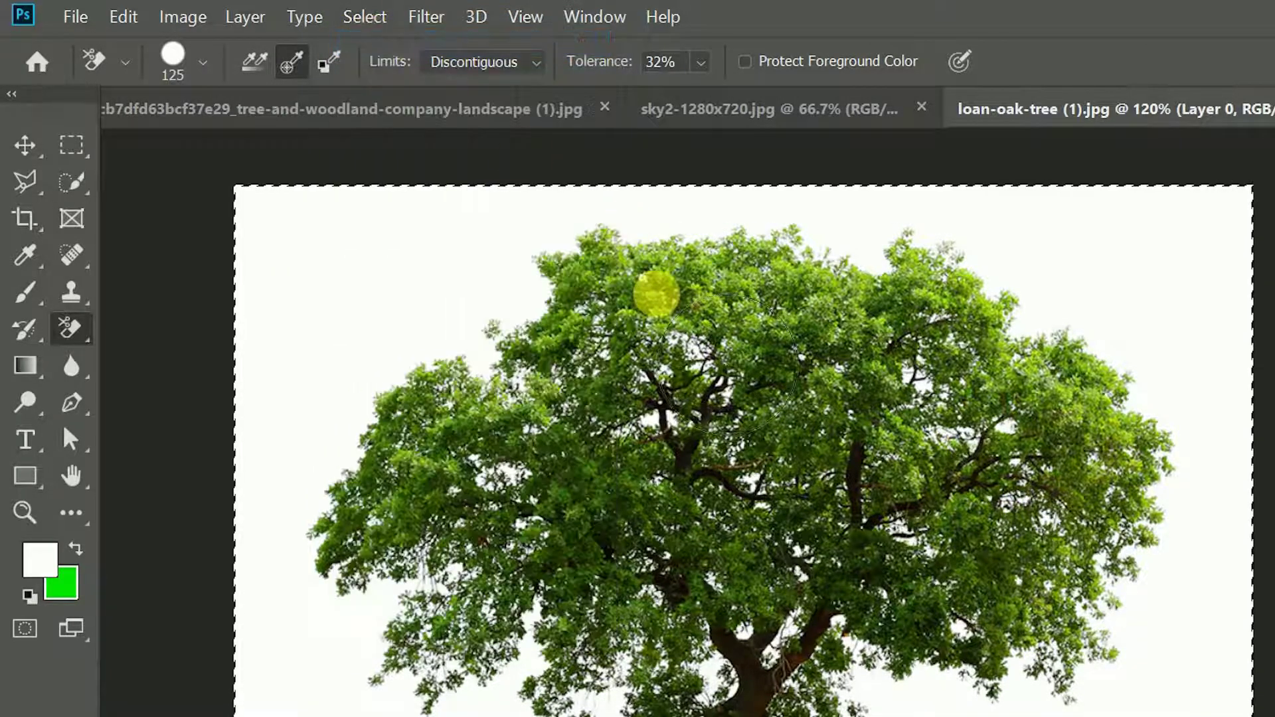
click(118, 16)
click(205, 187)
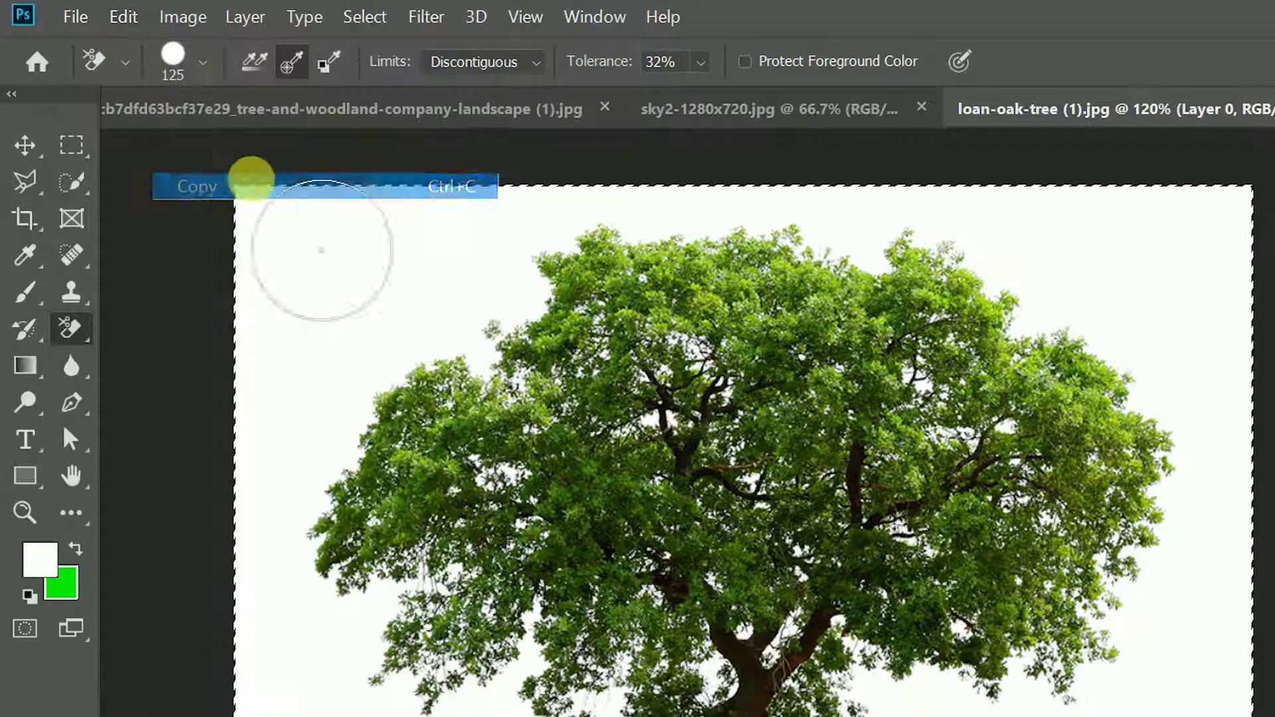
Paste the copied oak tree into the woodland landscape document and position it with the Move tool between the background trees.
click(331, 110)
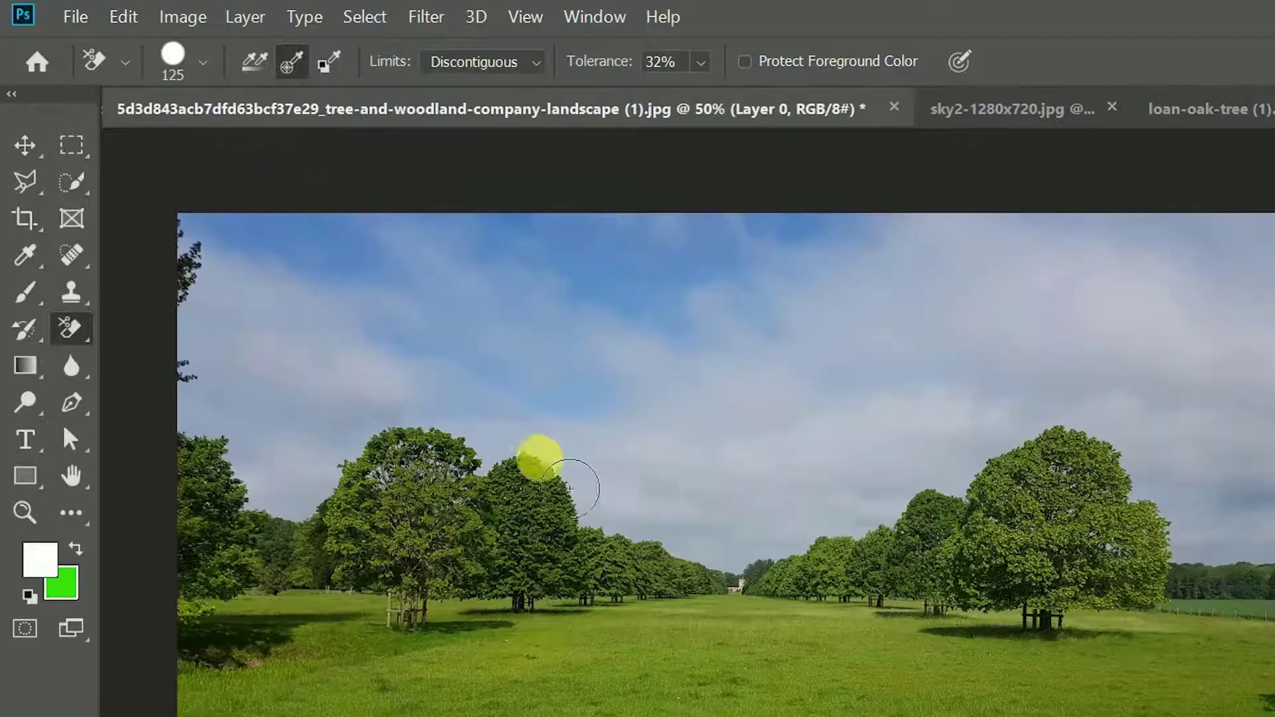
click(134, 19)
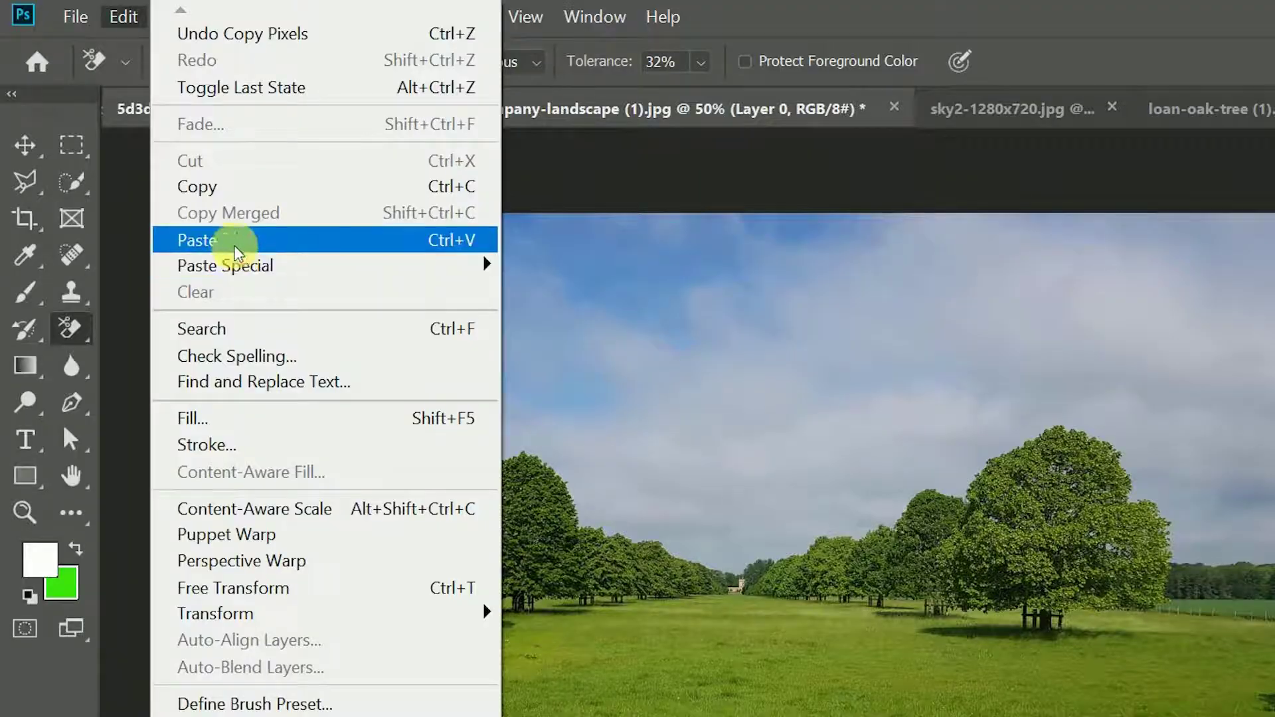
click(239, 241)
click(24, 145)
click(586, 412)
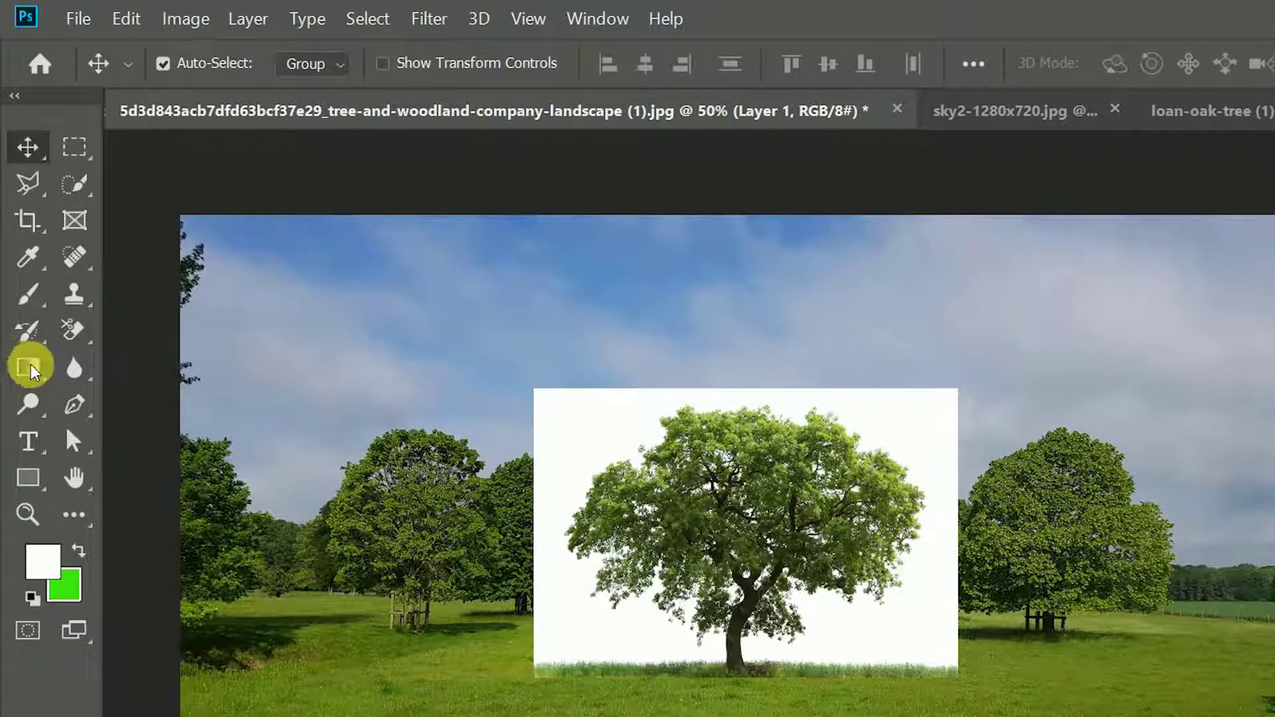
Remove the white background around the pasted oak tree with the Magic Eraser tool.
click(64, 339)
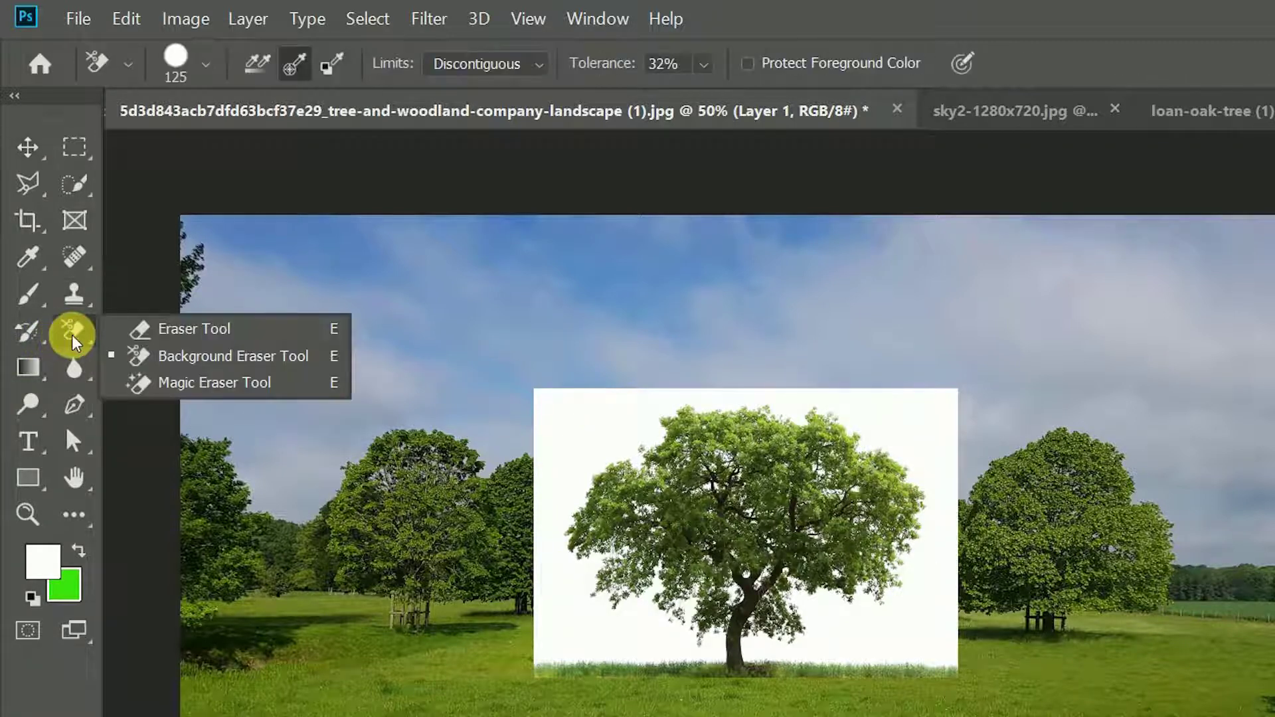
click(152, 387)
click(925, 476)
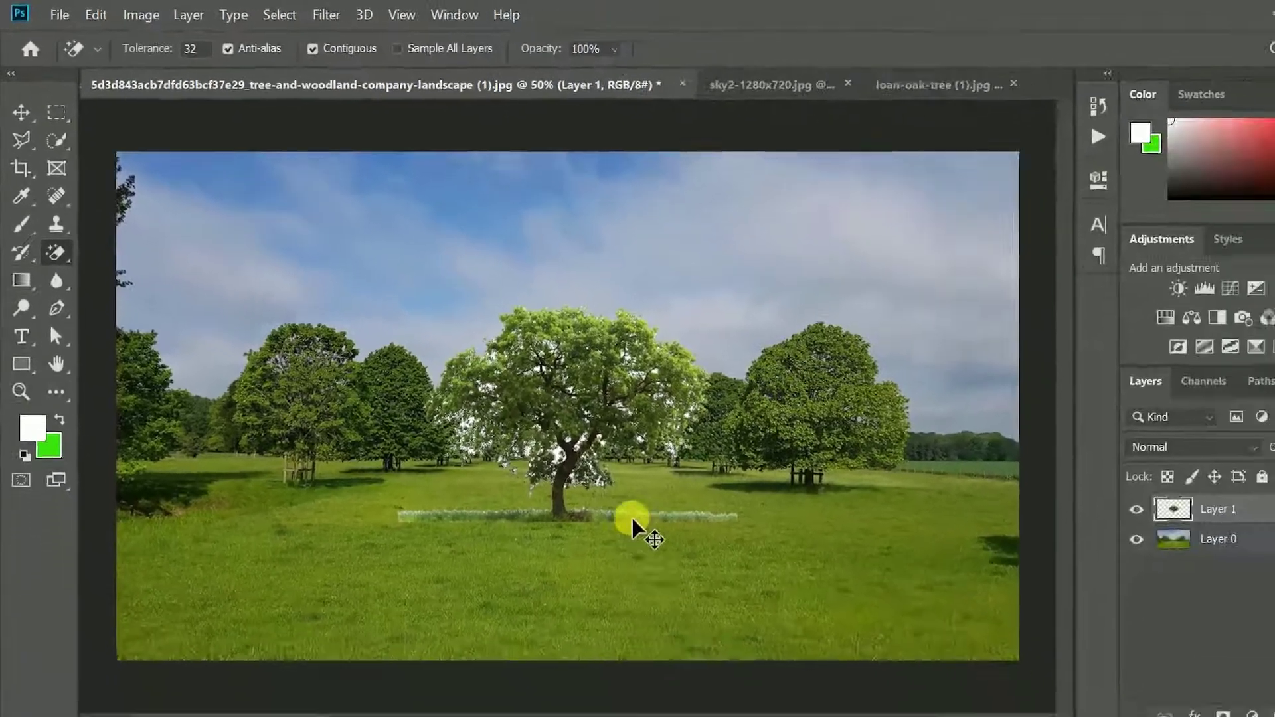
Erase the white gap beside the fork of the oak's trunk with the Magic Eraser.
key(ctrl+plus)
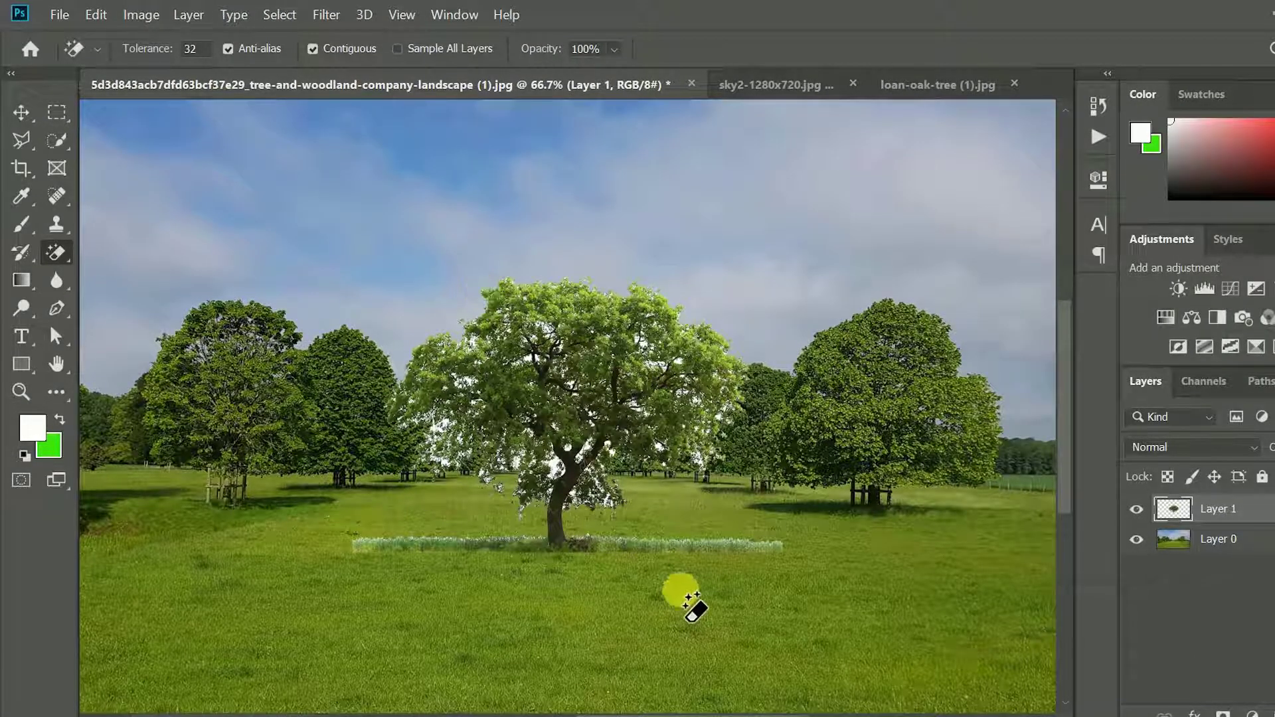
key(ctrl+plus)
key(ctrl+plus)
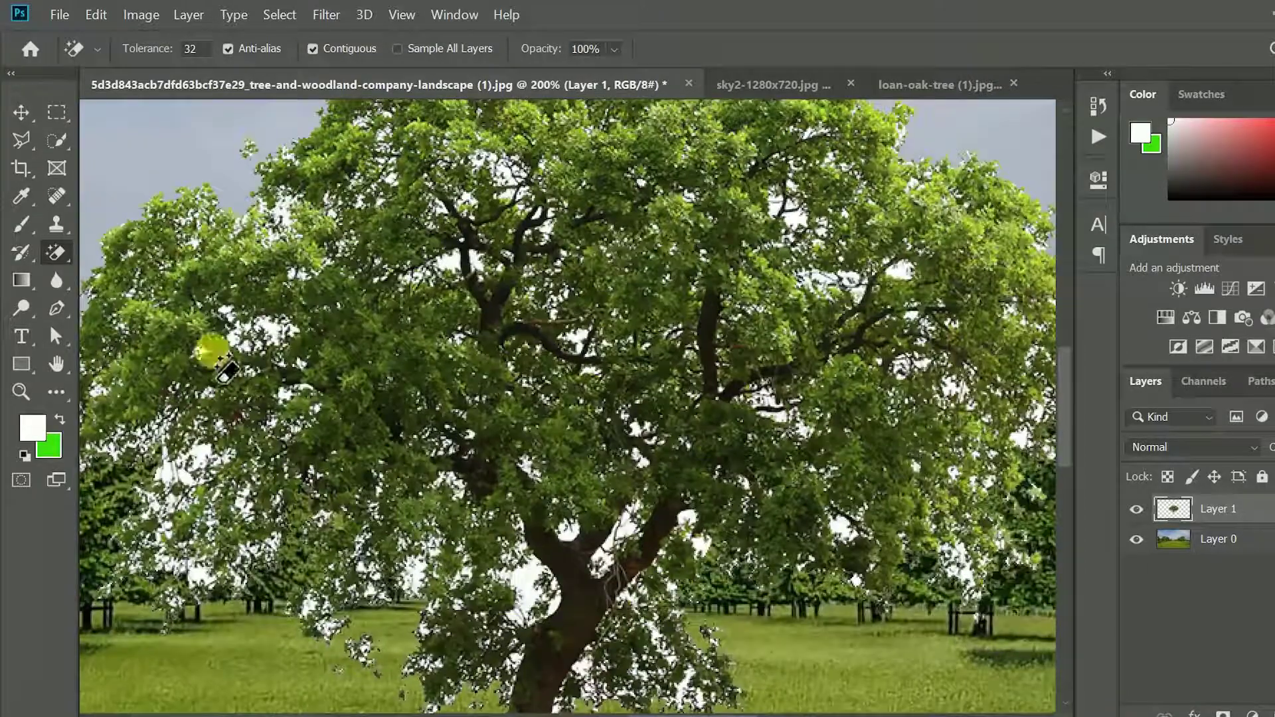
key(ctrl+minus)
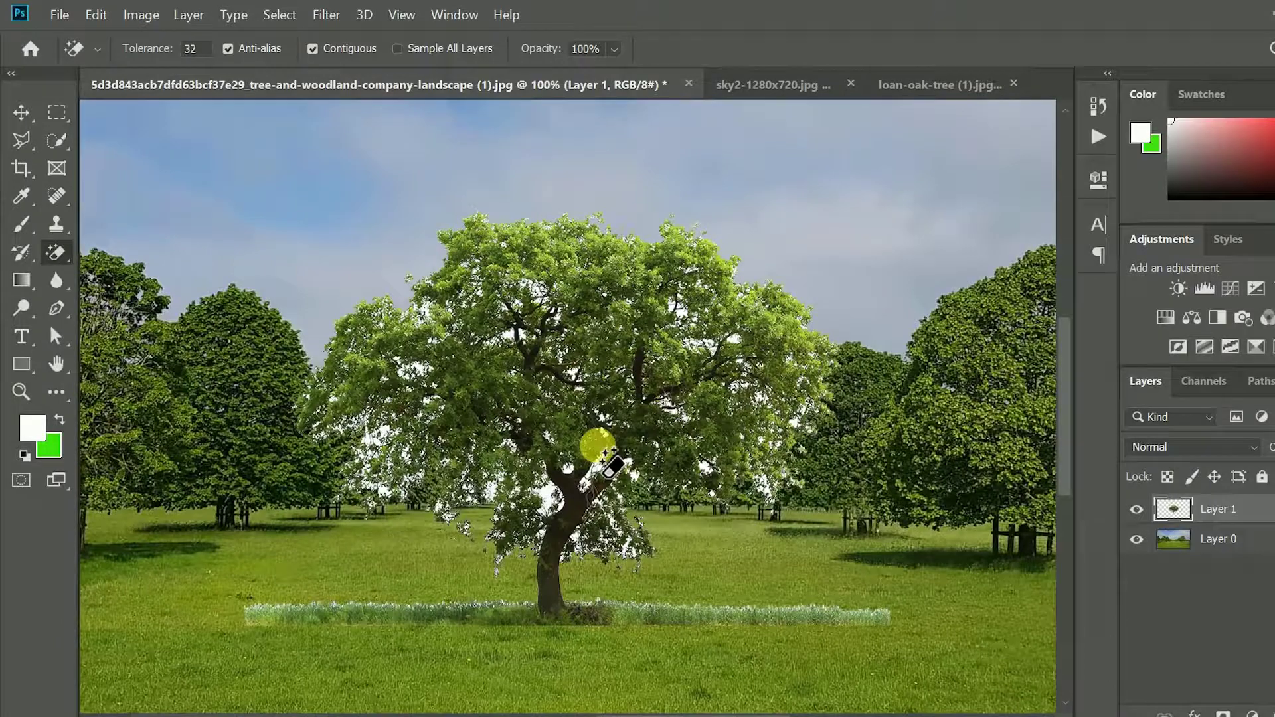
key(ctrl+plus)
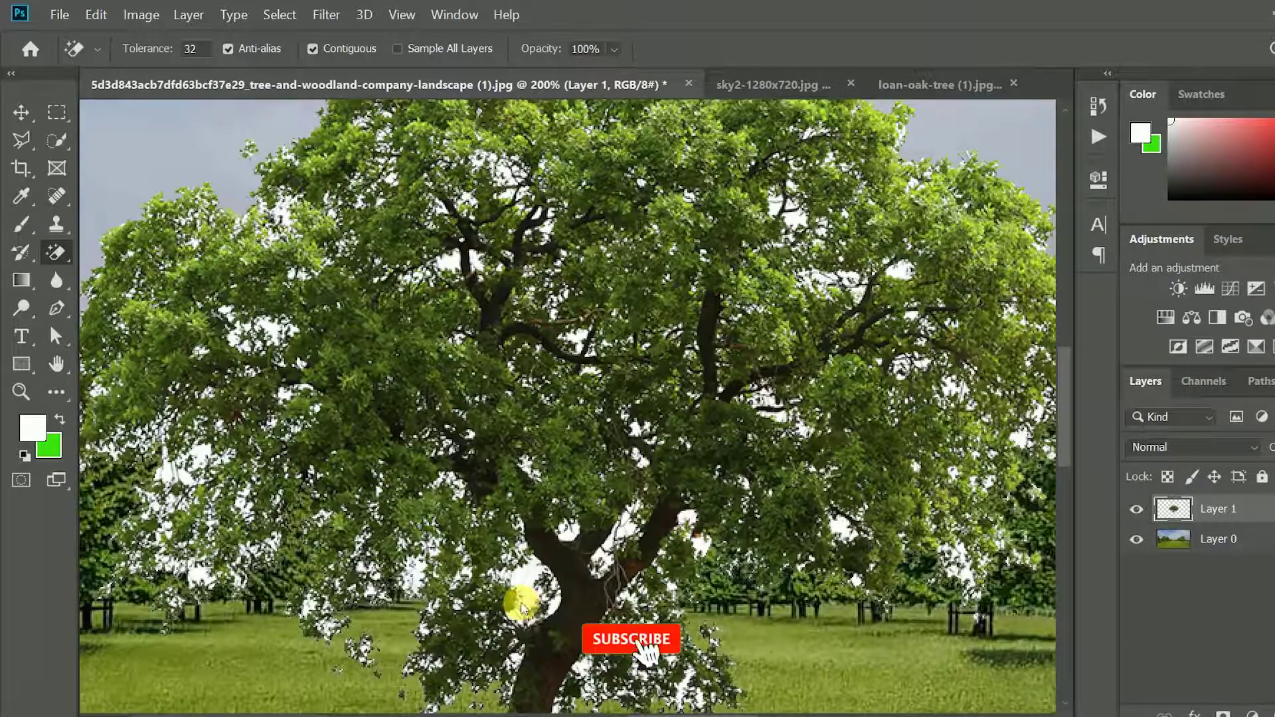
click(527, 602)
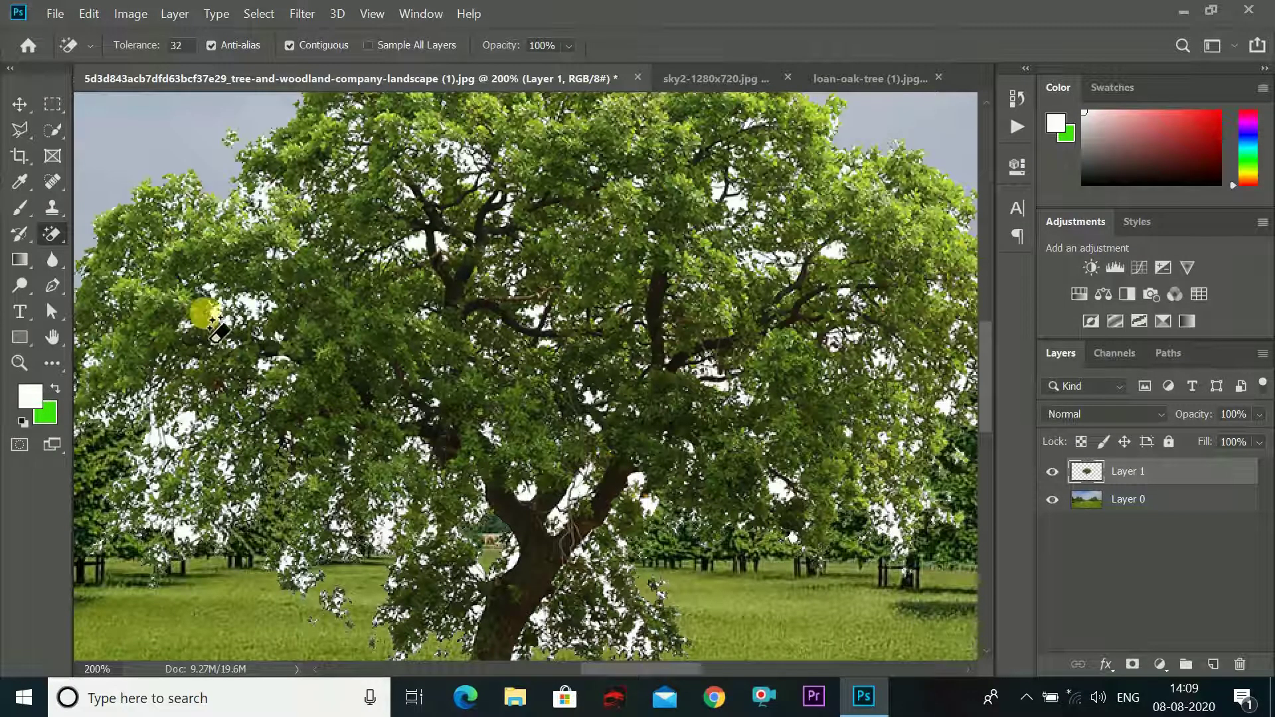
Switch to the Background Eraser and erase the white gaps in the oak's lower crown and around its trunk.
right_click(53, 237)
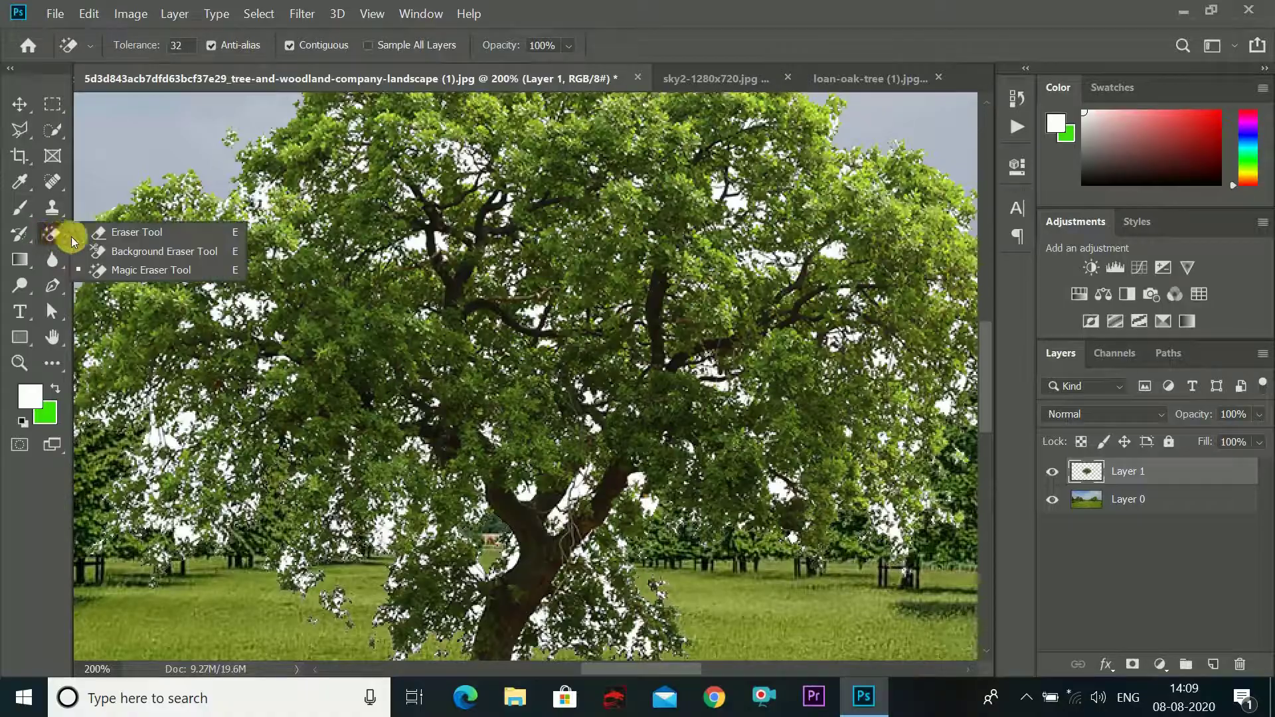
click(133, 247)
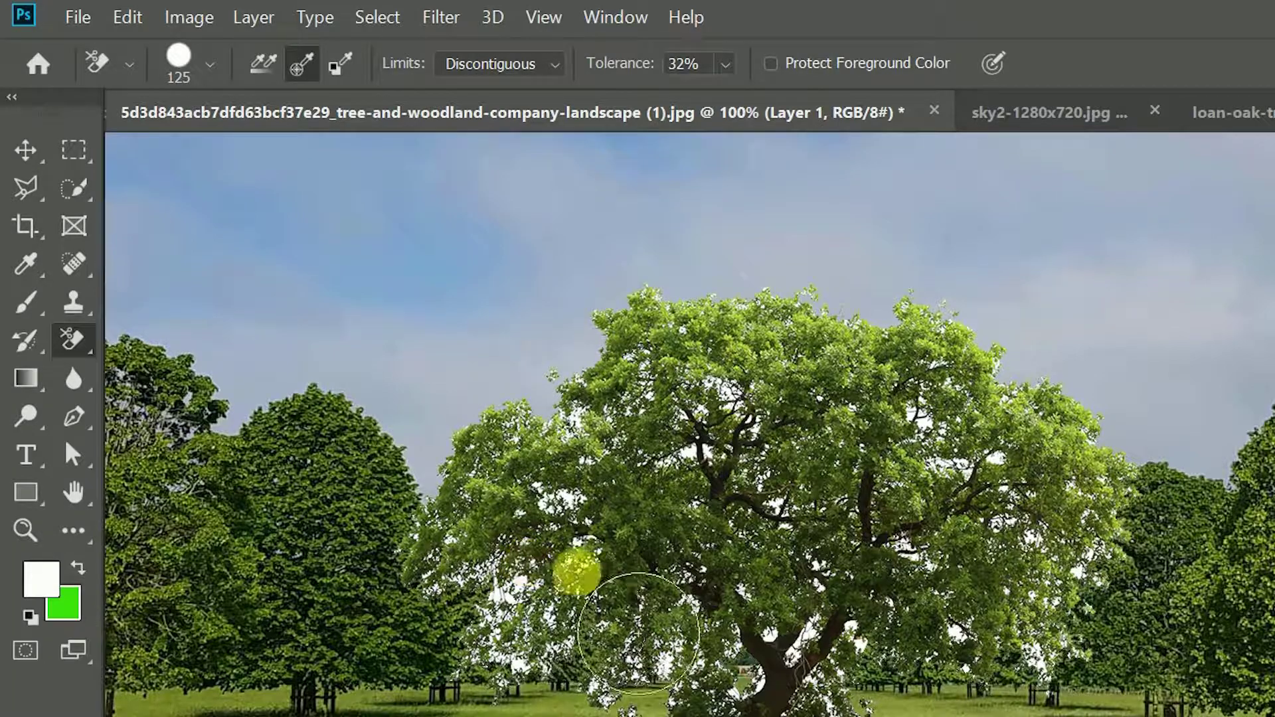
key(ctrl+plus)
key(ctrl+plus)
drag(710, 648, 684, 362)
key(ctrl+minus)
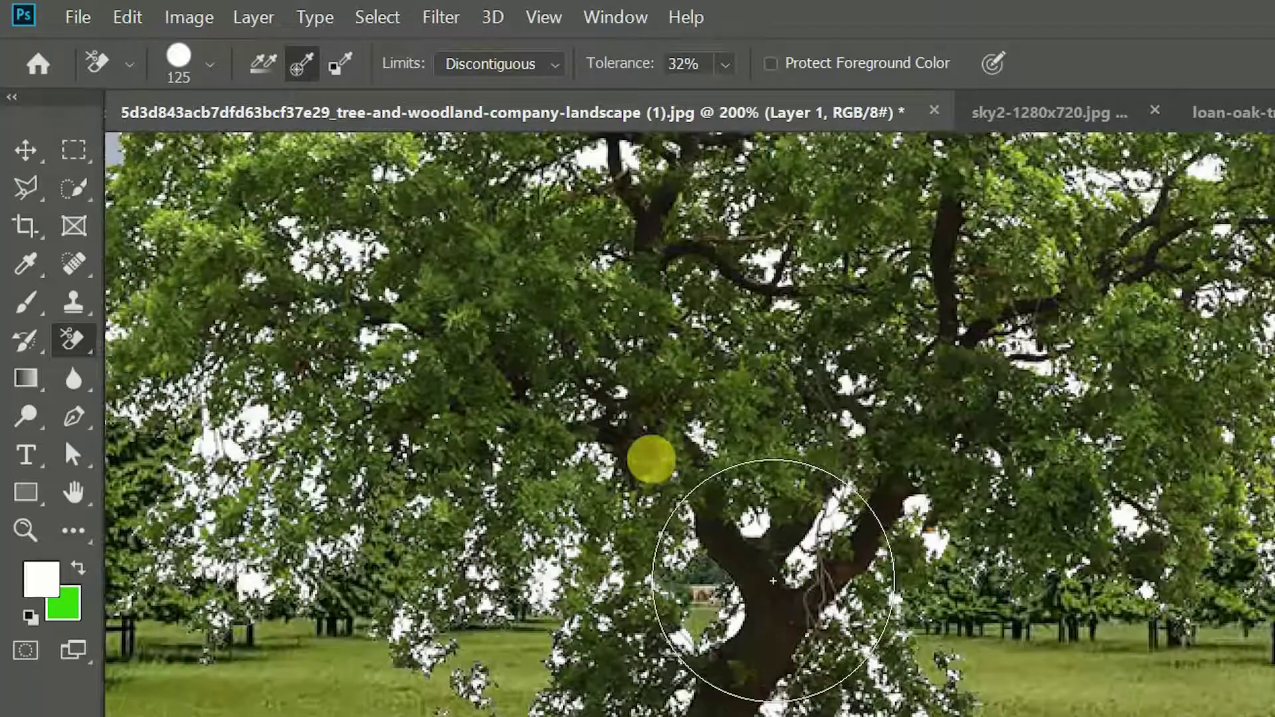
mouse_move(827, 527)
mouse_down()
mouse_move(834, 507)
mouse_move(811, 621)
mouse_move(863, 694)
mouse_move(223, 565)
mouse_move(239, 407)
mouse_move(60, 322)
mouse_move(848, 689)
mouse_move(794, 324)
mouse_move(21, 253)
mouse_move(812, 392)
mouse_move(650, 631)
mouse_up()
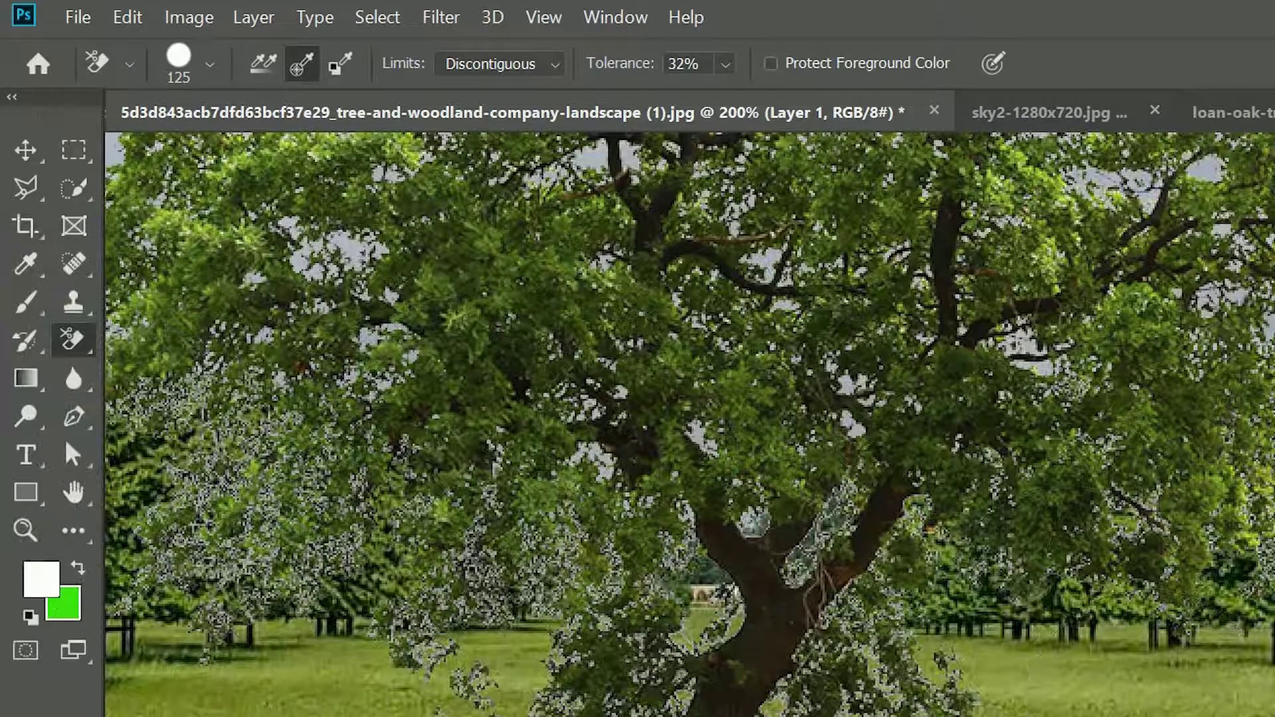
Erase the white gaps between the leaves and branches of the oak's upper crown with the Background Eraser.
drag(668, 563, 704, 696)
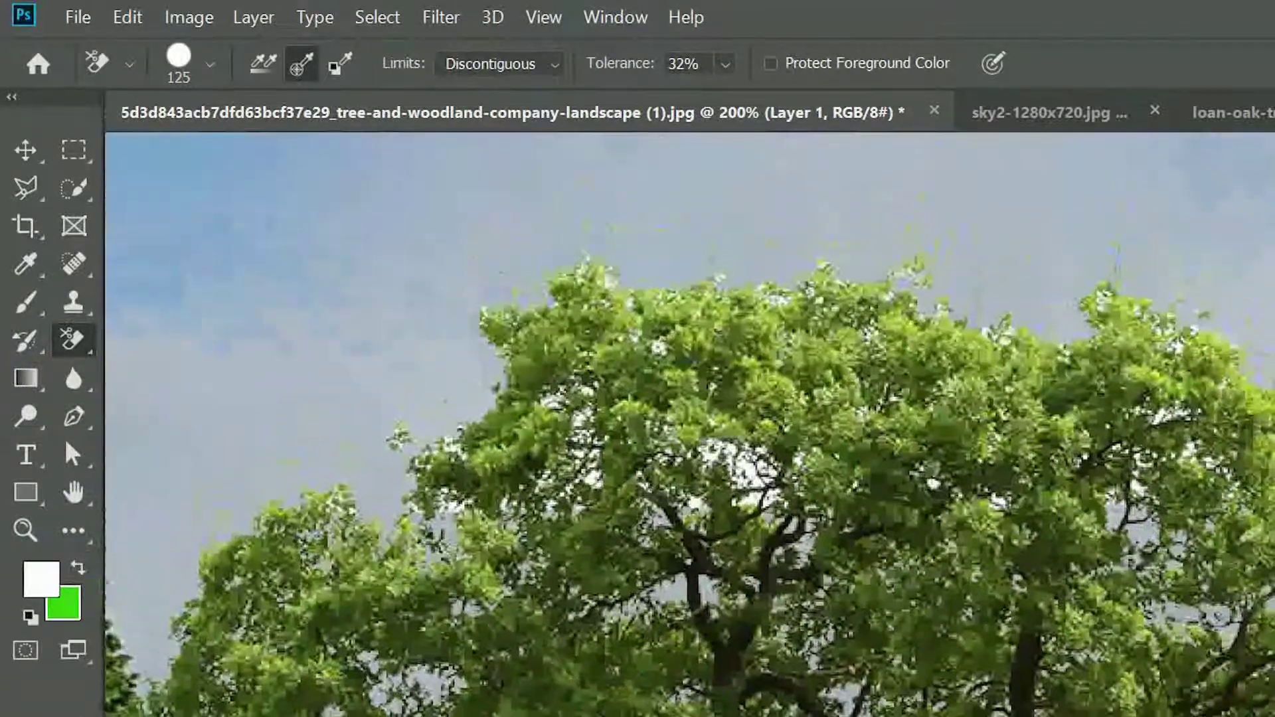
mouse_move(771, 531)
mouse_down()
mouse_move(745, 464)
mouse_move(830, 408)
mouse_up()
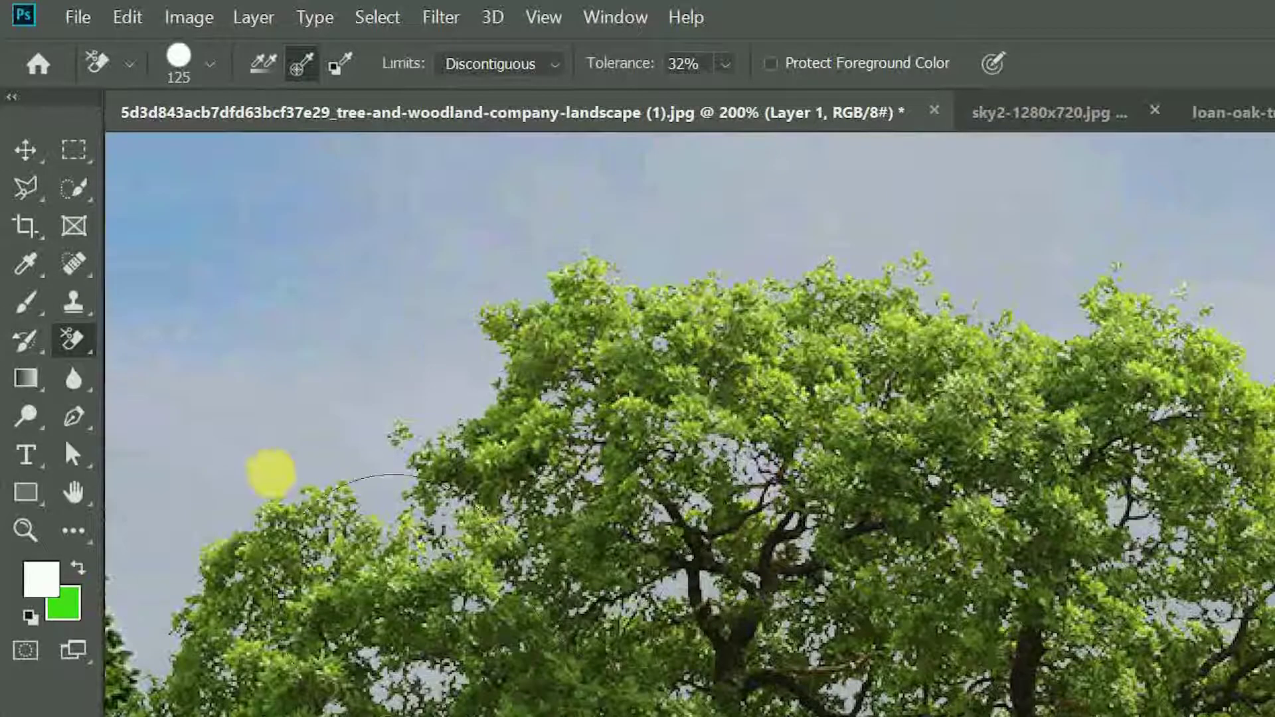
drag(725, 714, 851, 618)
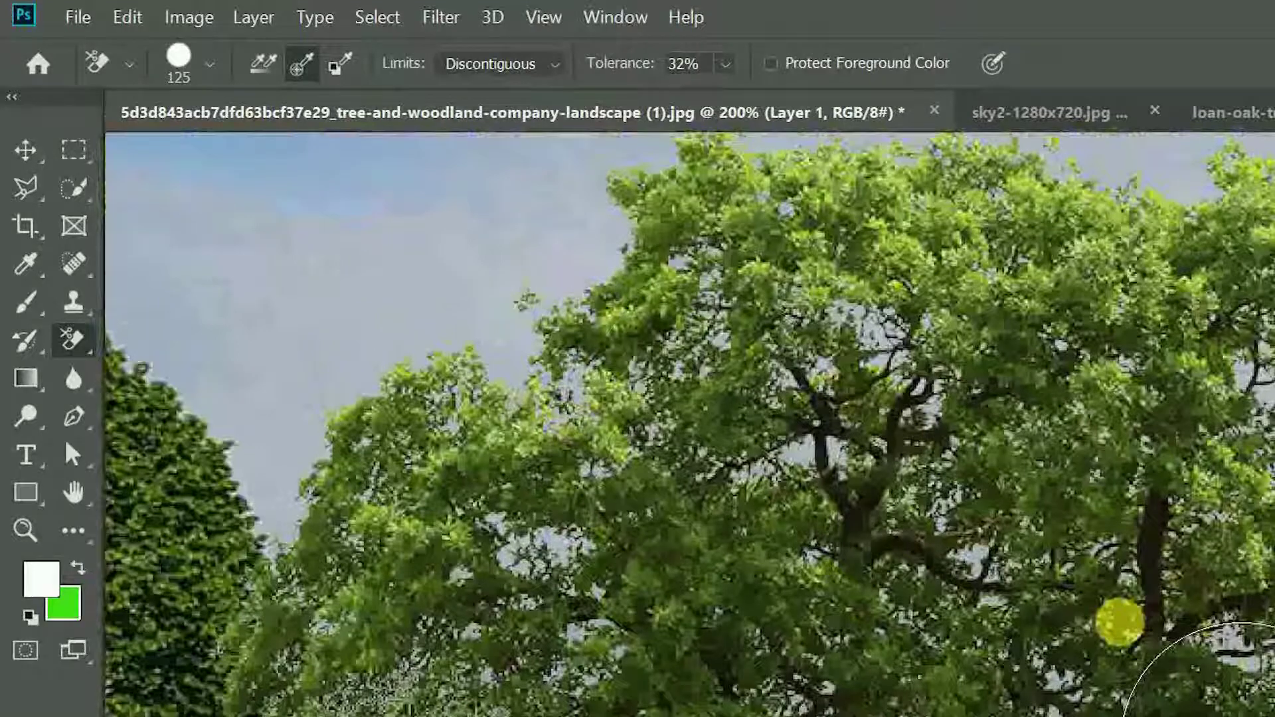
drag(1048, 675, 801, 251)
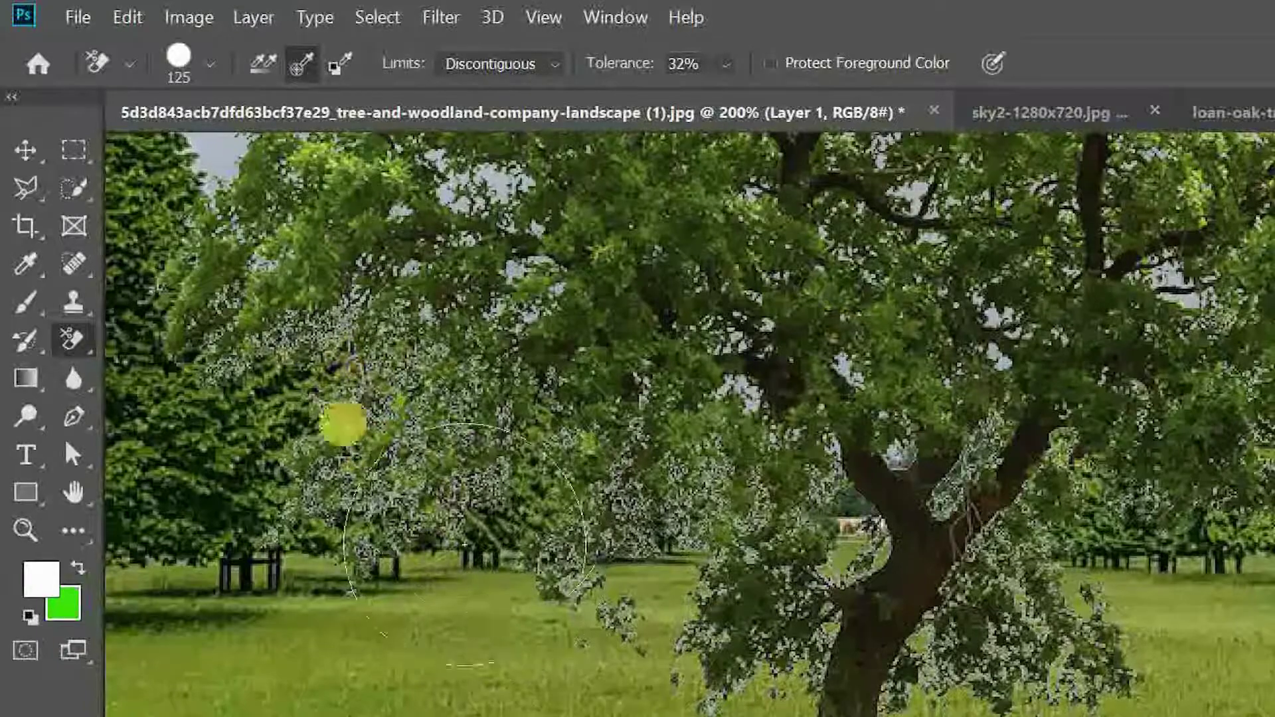
Erase the remaining light speckles in the lower foliage beside the oak's trunk with the Background Eraser.
scroll(353, 484, up, 2)
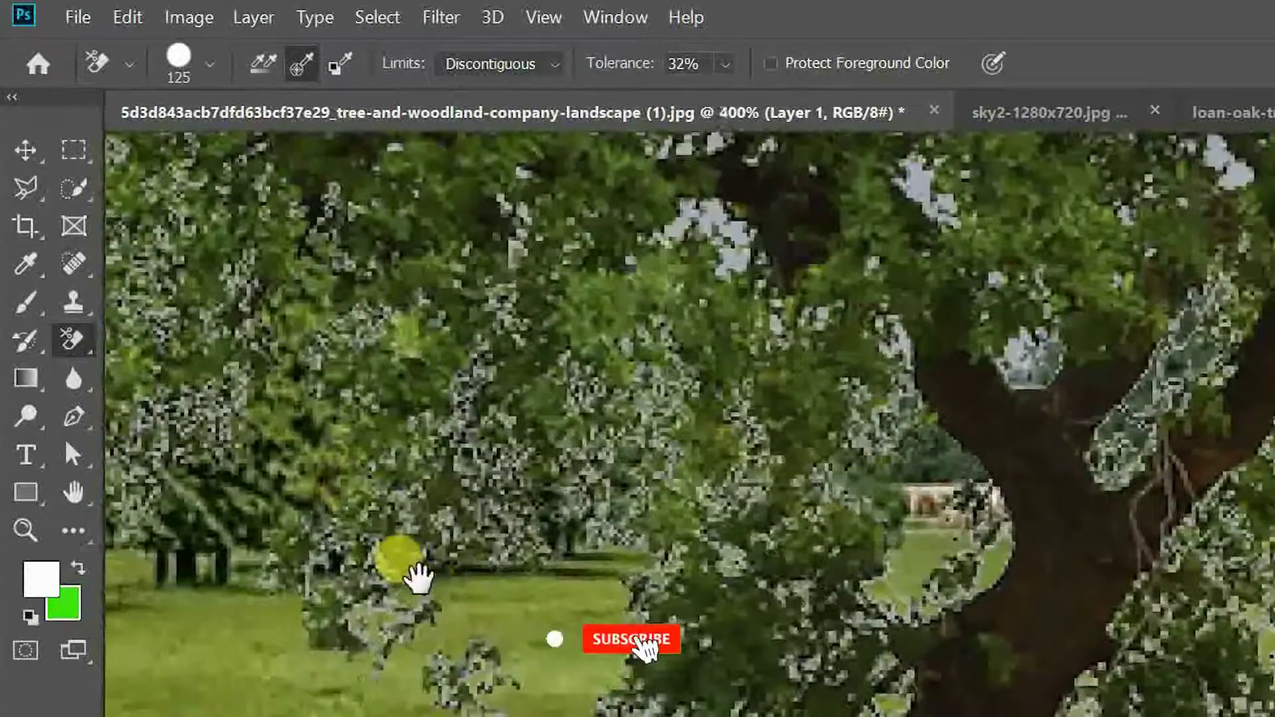
drag(419, 577, 840, 635)
mouse_move(573, 591)
mouse_down()
mouse_move(592, 563)
mouse_move(387, 458)
mouse_move(638, 11)
mouse_move(1221, 476)
mouse_up()
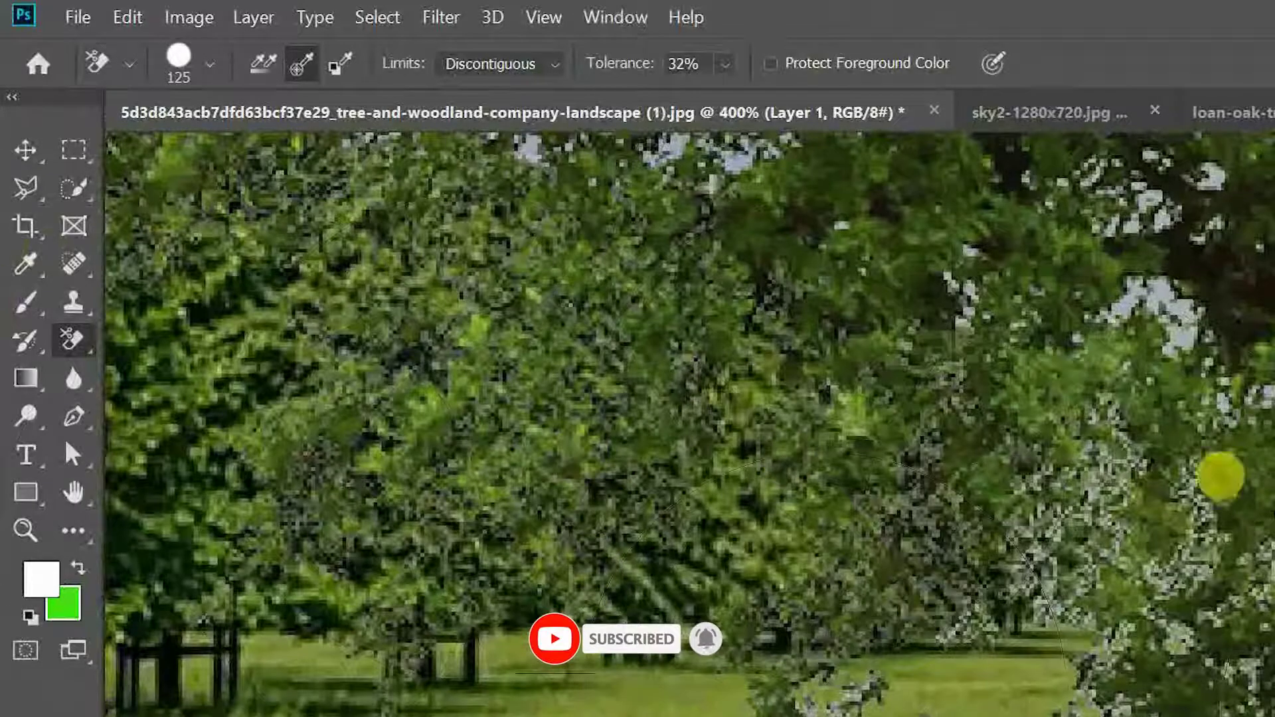
click(883, 542)
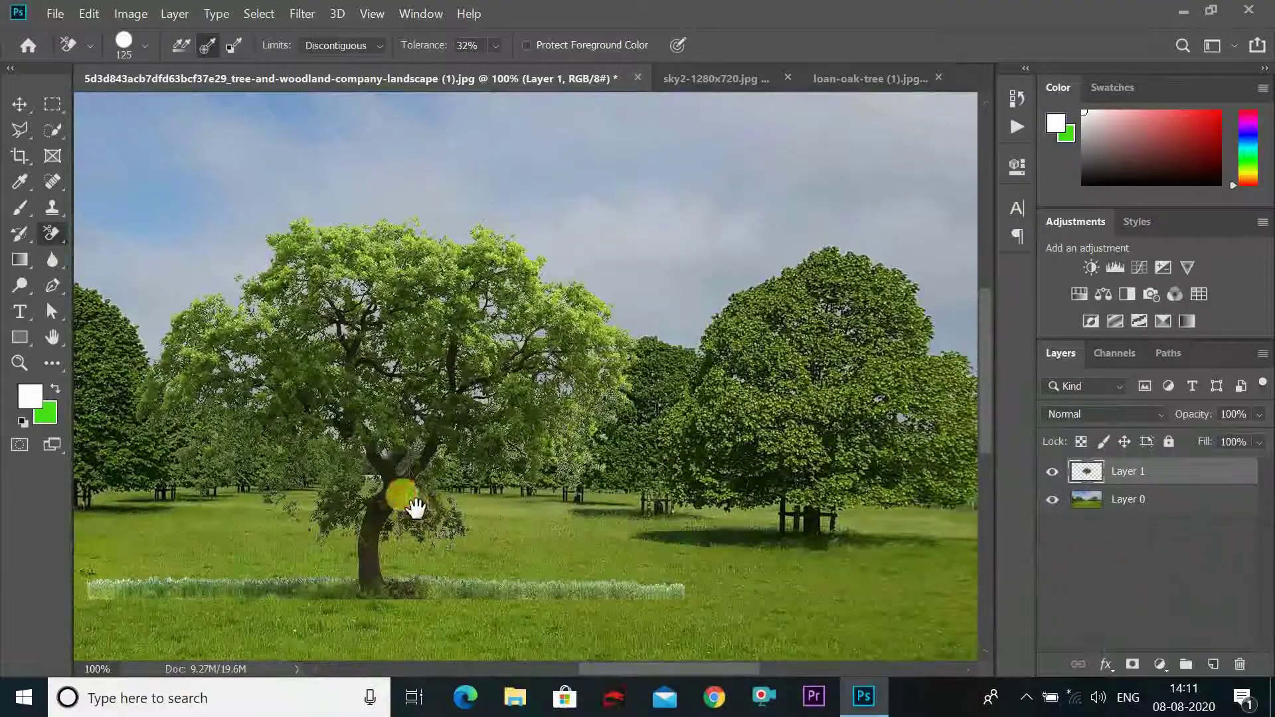
Switch to the regular Eraser and erase the pasted grass strip on both sides of the oak's trunk.
mouse_move(403, 493)
mouse_down()
mouse_move(414, 395)
mouse_move(545, 413)
mouse_up()
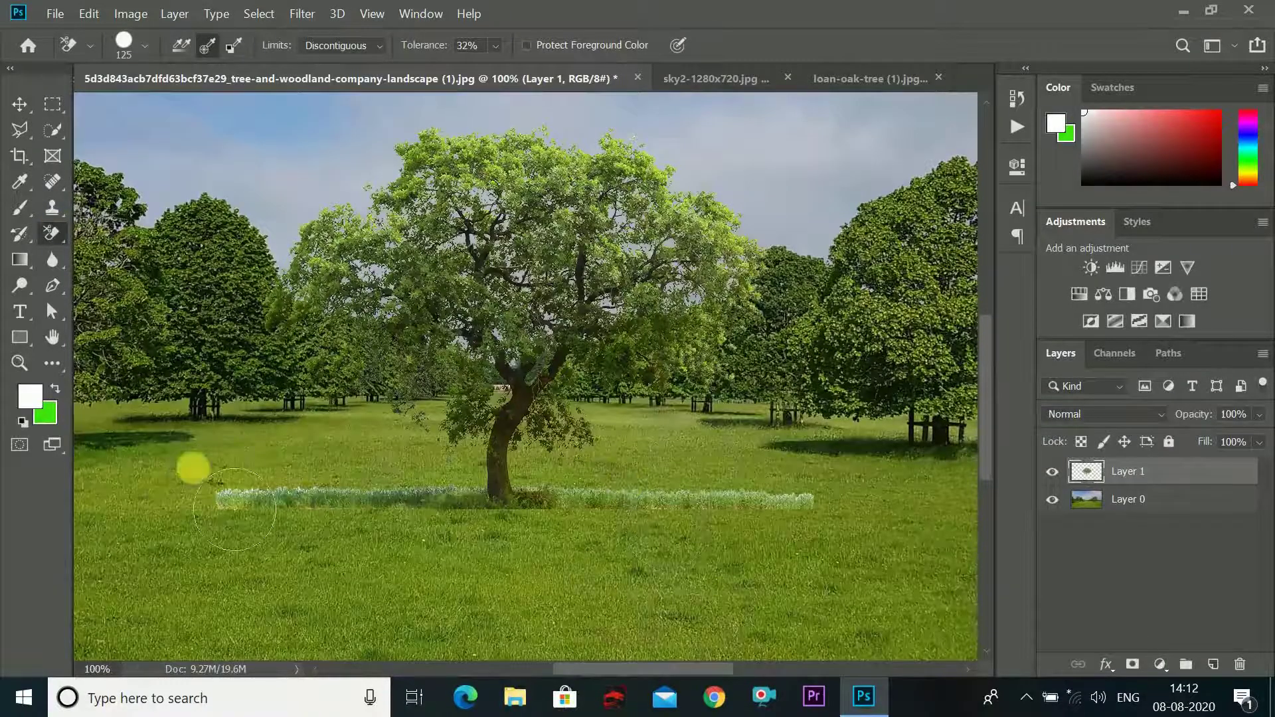
right_click(51, 233)
click(117, 232)
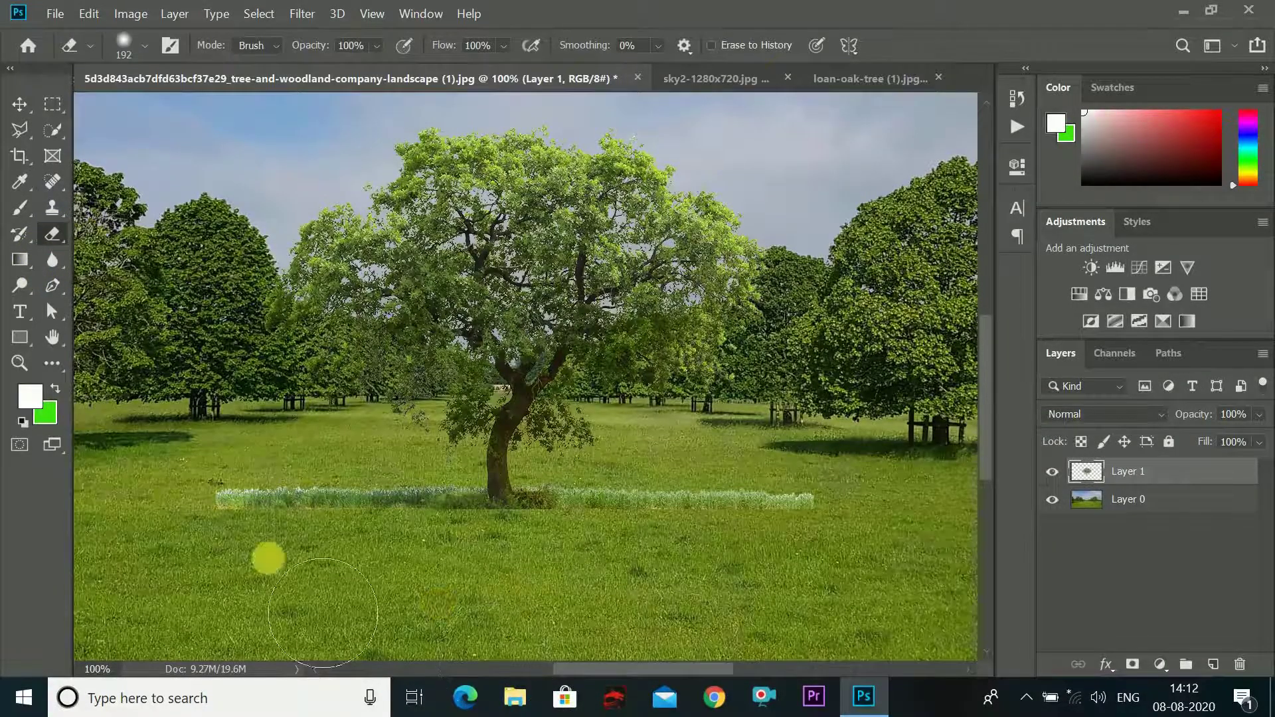
mouse_move(233, 505)
mouse_down()
mouse_move(279, 500)
mouse_move(242, 467)
mouse_move(289, 488)
mouse_up()
drag(658, 515, 800, 506)
mouse_move(455, 615)
mouse_down()
mouse_move(398, 507)
mouse_move(465, 530)
mouse_up()
Reduce the eraser brush size to 90 and blend the base of the trunk by erasing the remaining grass edge.
key(bracketleft)
key(bracketleft)
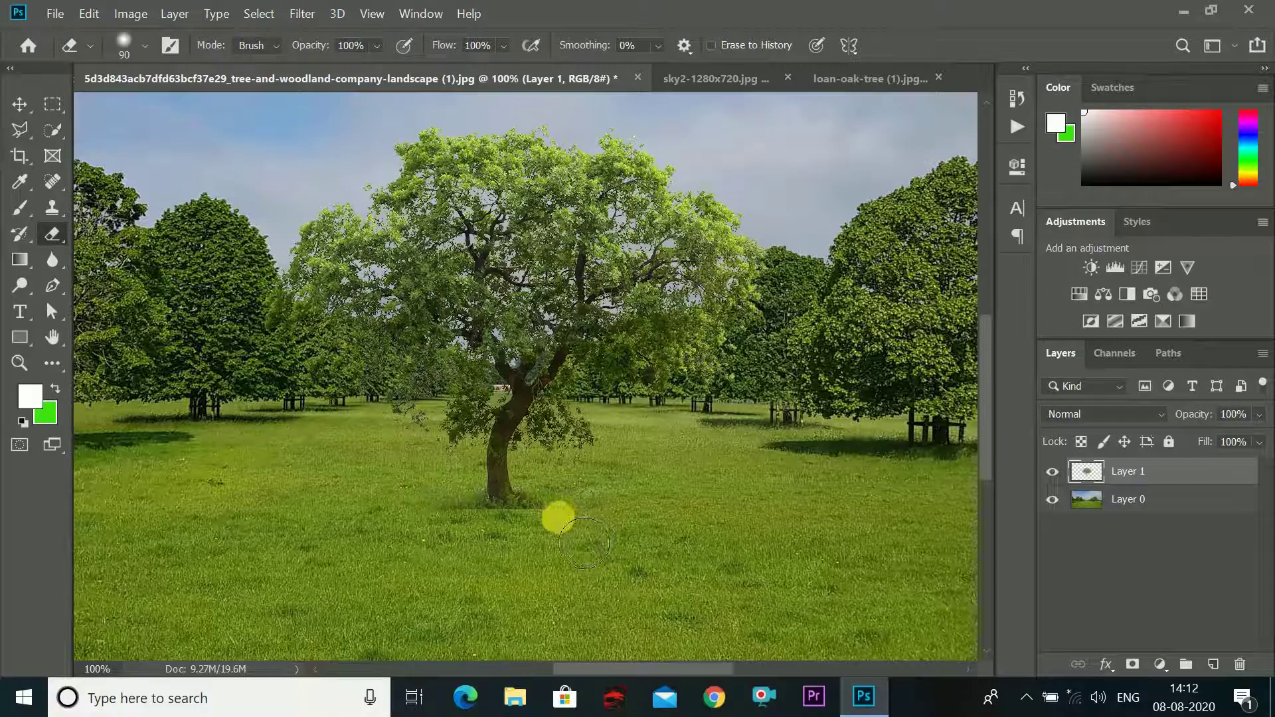
drag(506, 558, 547, 556)
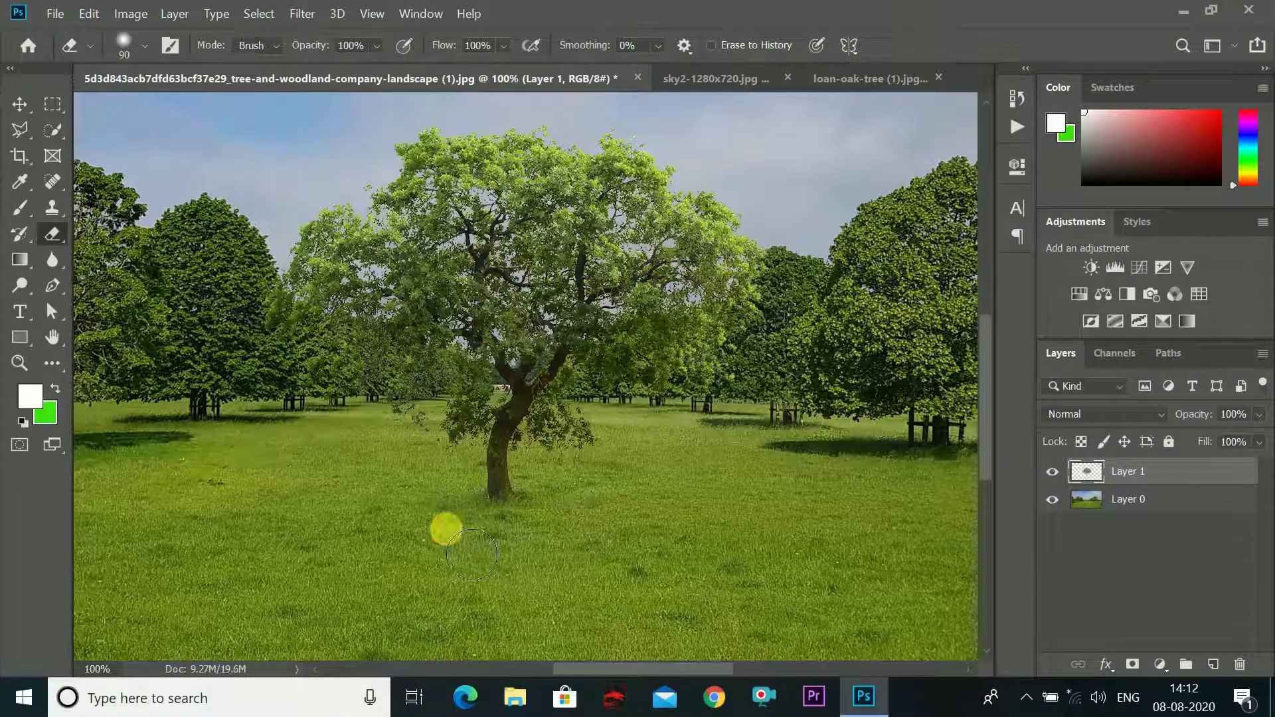
key(ctrl+minus)
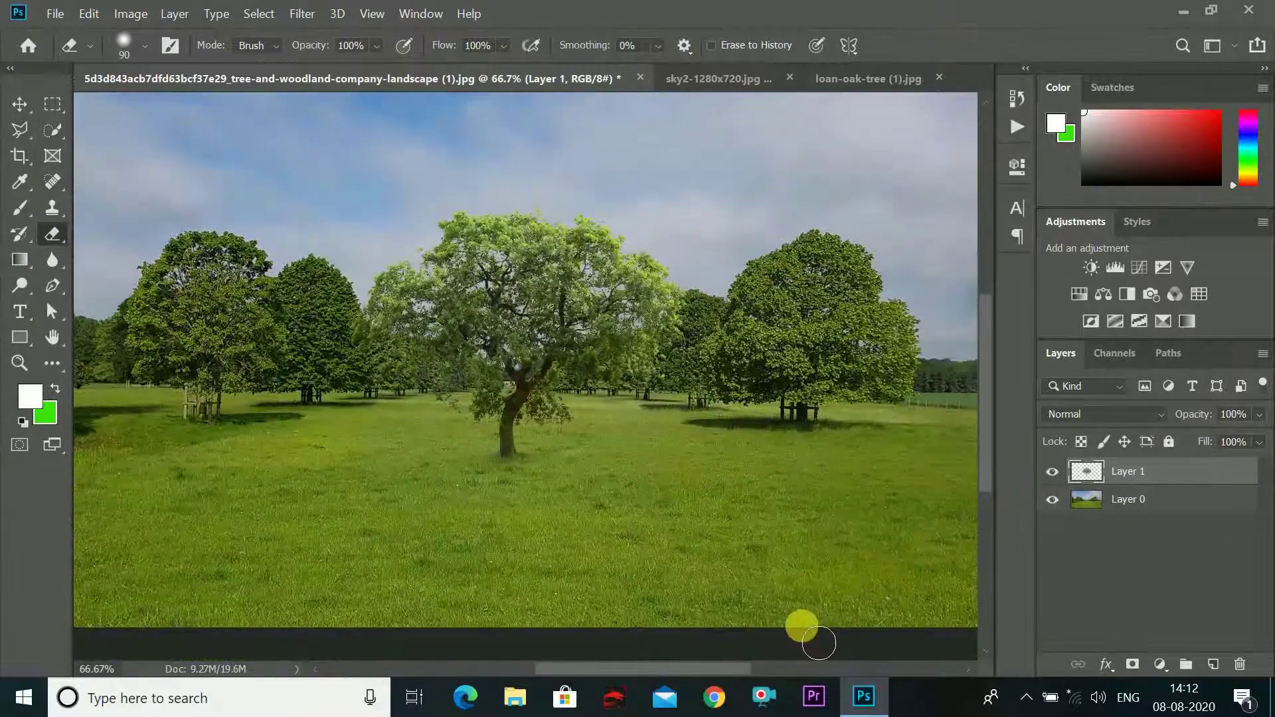